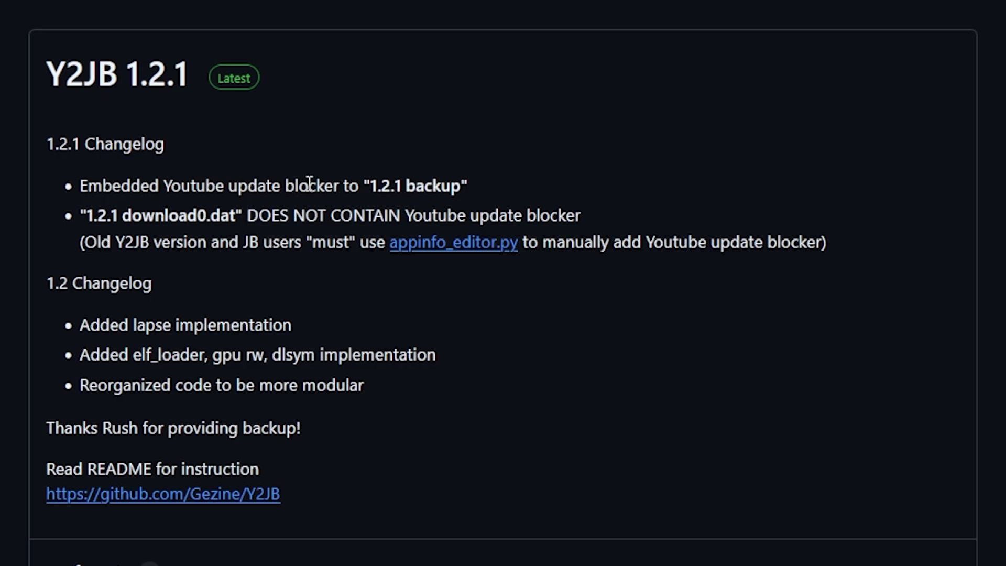
Step: Review the Y2JB 1.2.1 changelog on the release page, including the note on the embedded Youtube update blocker
drag(344, 184, 82, 187)
scroll(629, 314, down, 5)
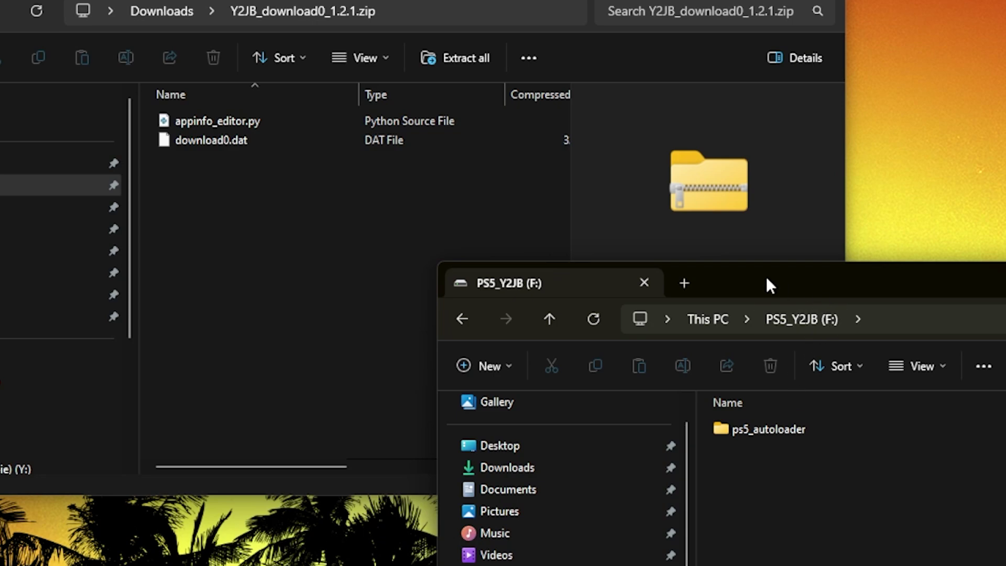
Step: In File Explorer, copy download0.dat from Y2JB_download0_1.2.1.zip to the root of the PS5_Y2JB (F:) drive
click(240, 231)
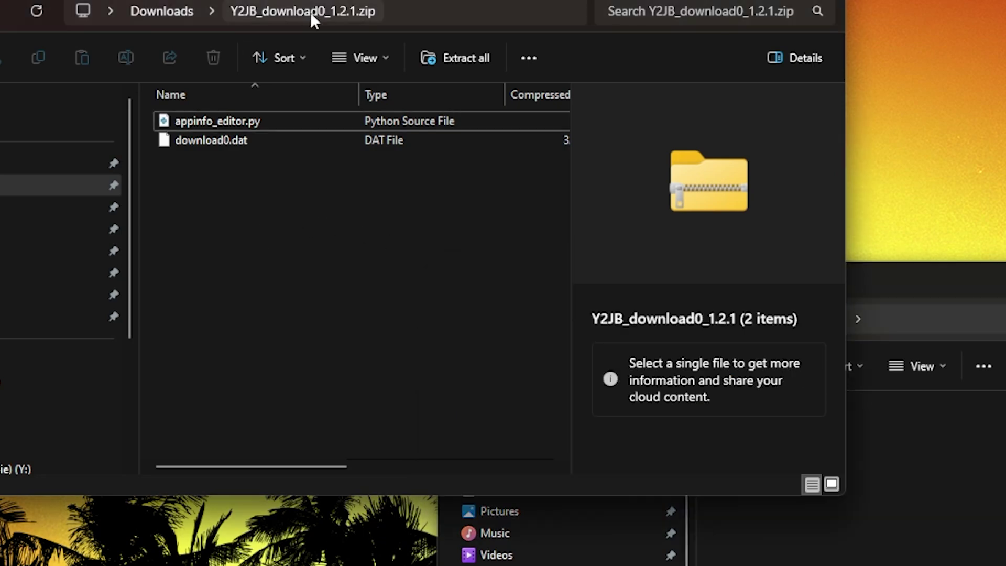
click(220, 144)
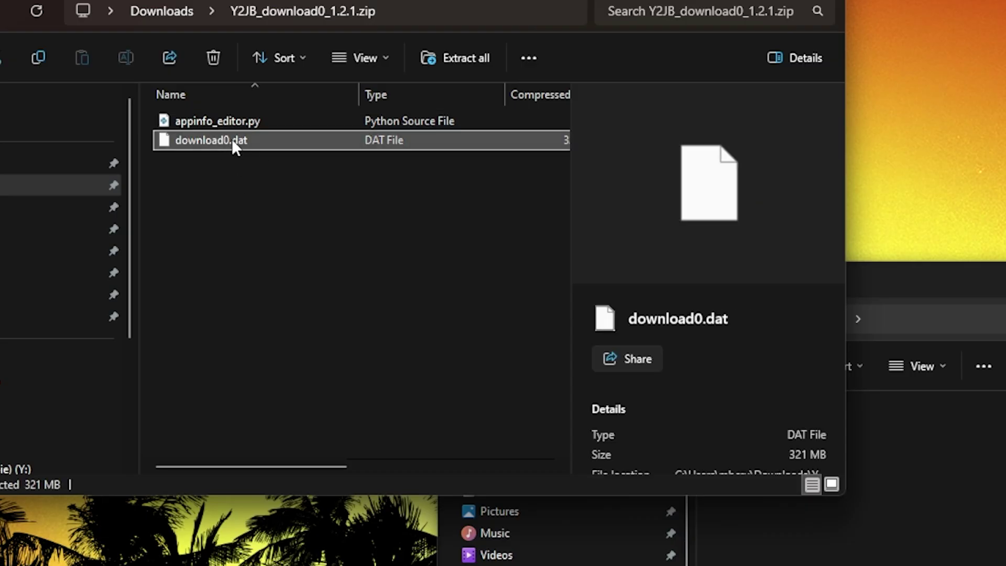
drag(231, 139, 799, 563)
drag(799, 564, 860, 543)
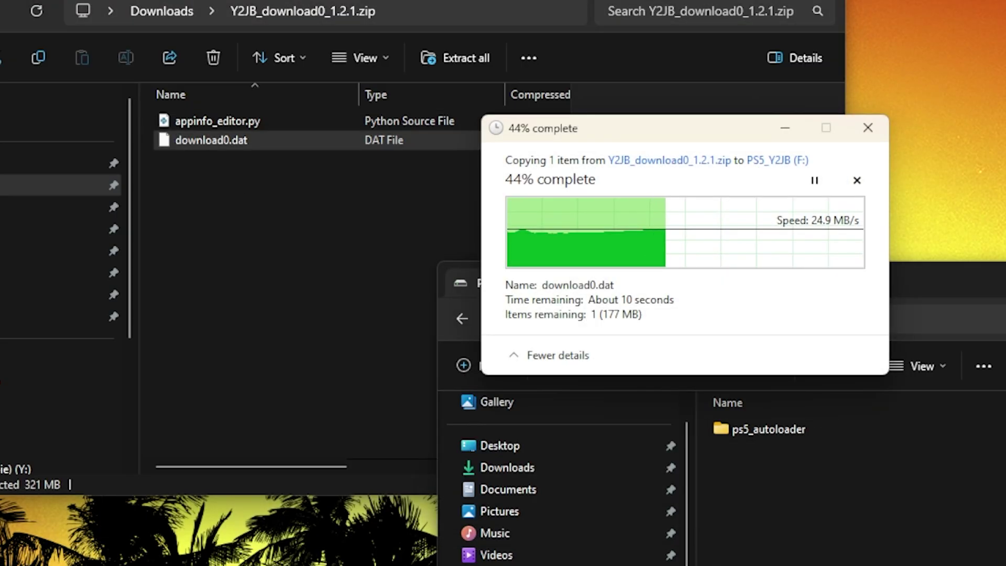
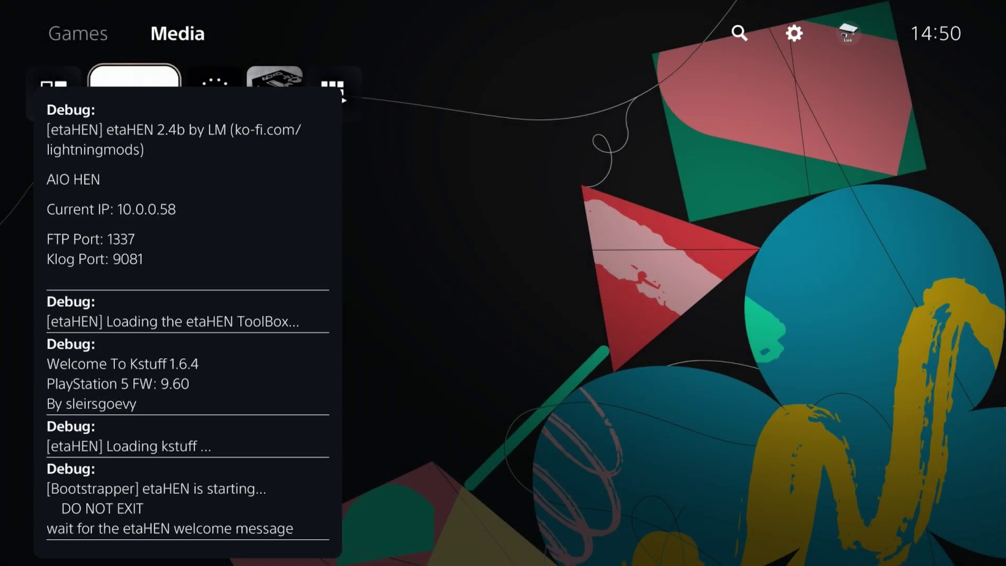
Step: On the PS5 home screen, switch from Media to Games and launch PS5-Xplorer
key(Escape)
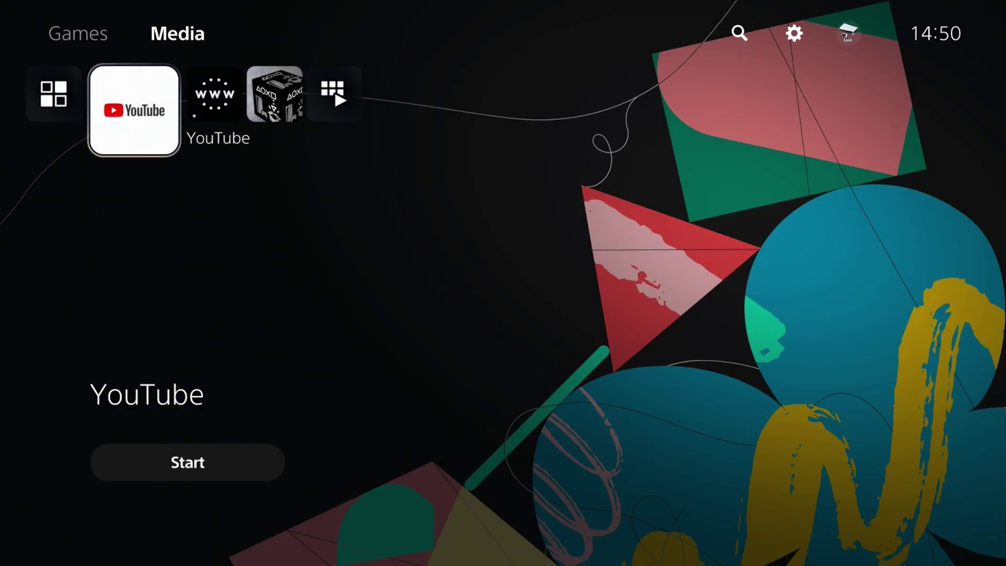
key(Up)
key(Left)
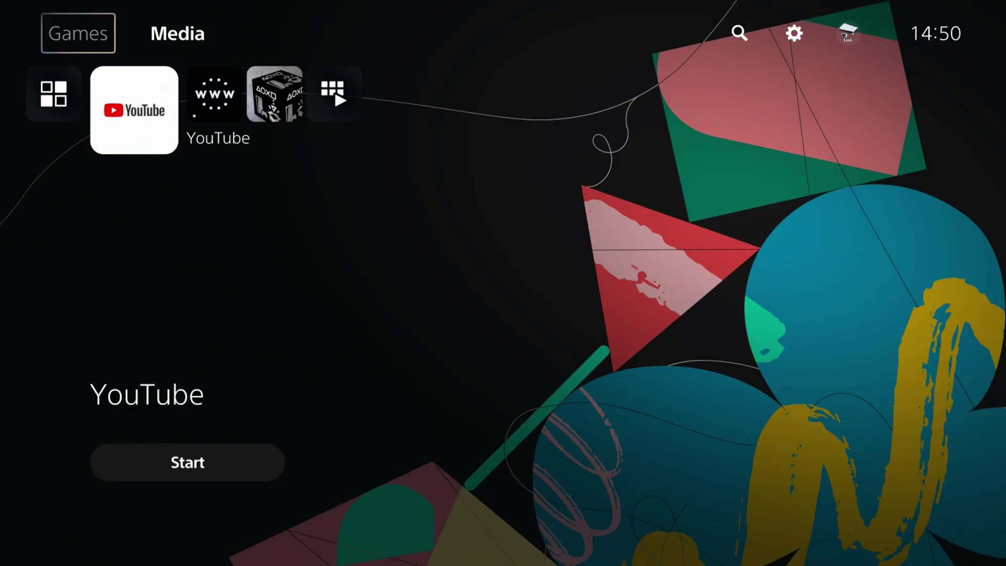
key(Return)
key(Right)
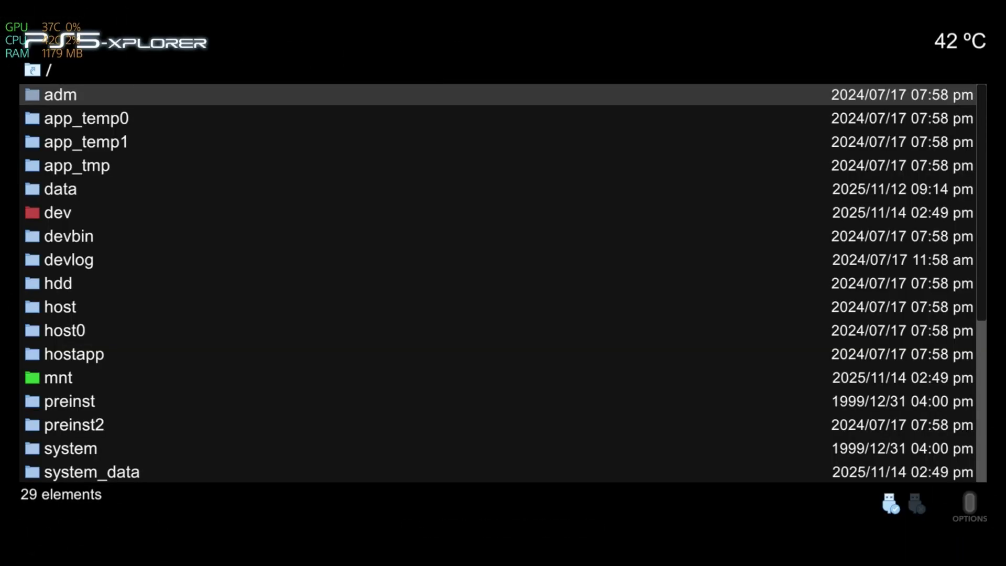
Step: Open the USB drive's folder at /mnt/usb0
key(Right)
key(Down)
key(Down)
key(Return)
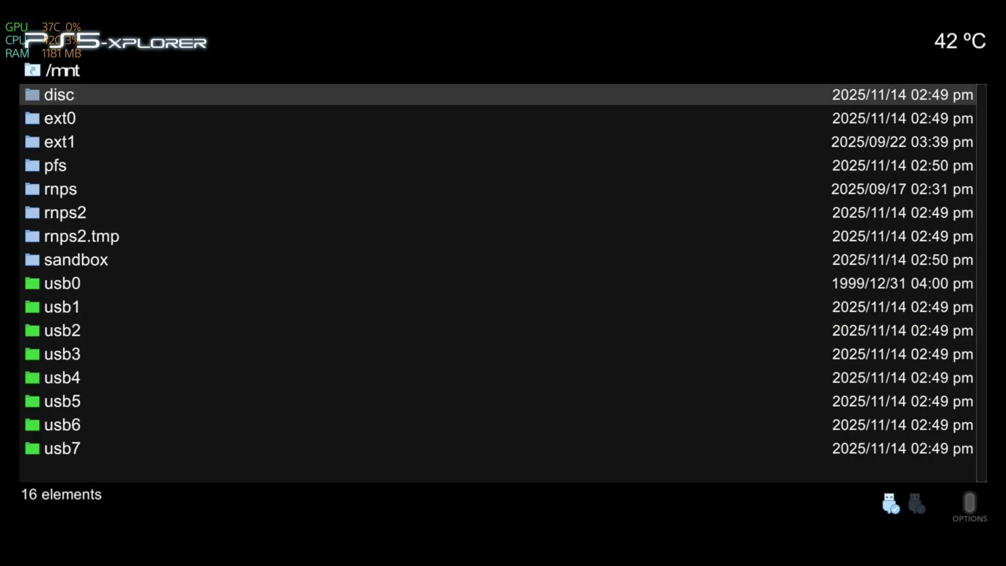
key(Down)
key(Down)
key(Down)
key(Down)
key(Down)
key(Down)
key(Down)
key(Down)
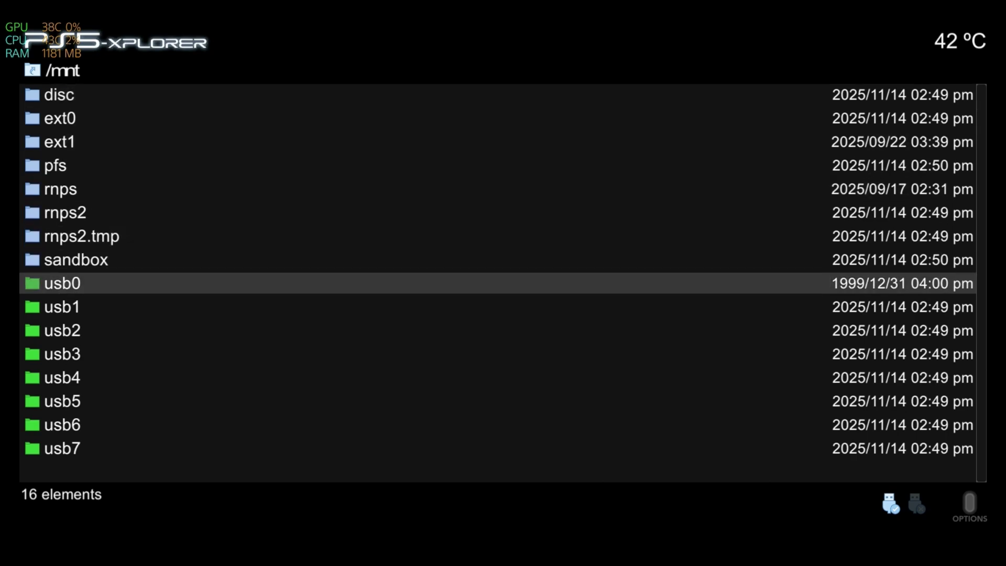
key(Return)
Step: Copy the download0.dat file in /mnt/usb0 to the clipboard
key(Down)
key(Down)
key(Down)
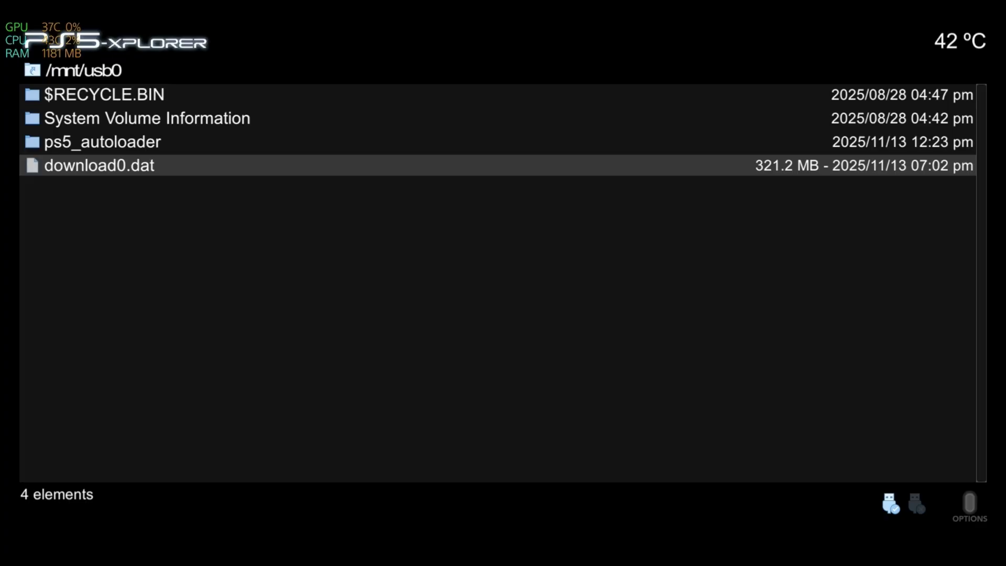
key(Menu)
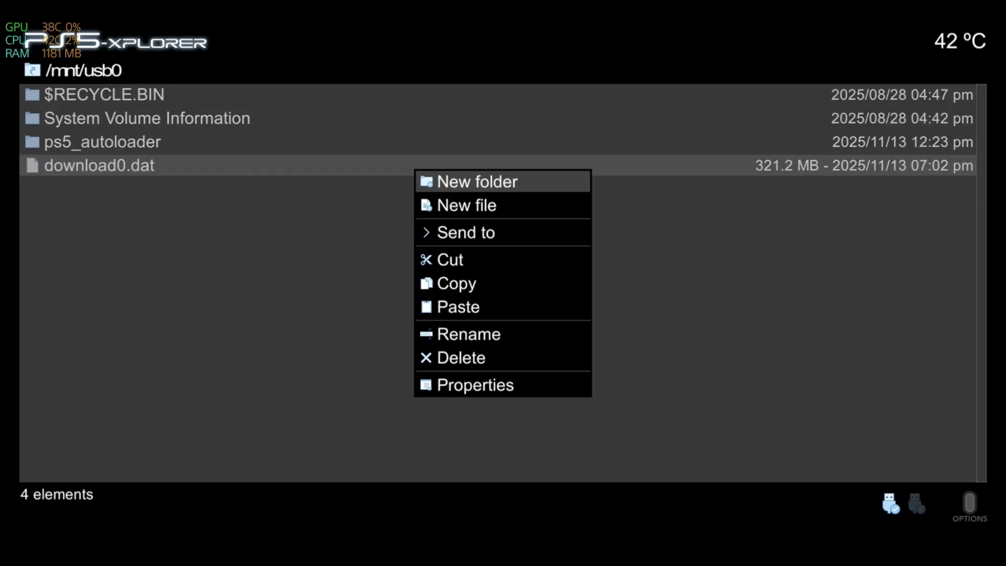
key(Down)
key(Down)
key(Down)
key(Down)
key(Return)
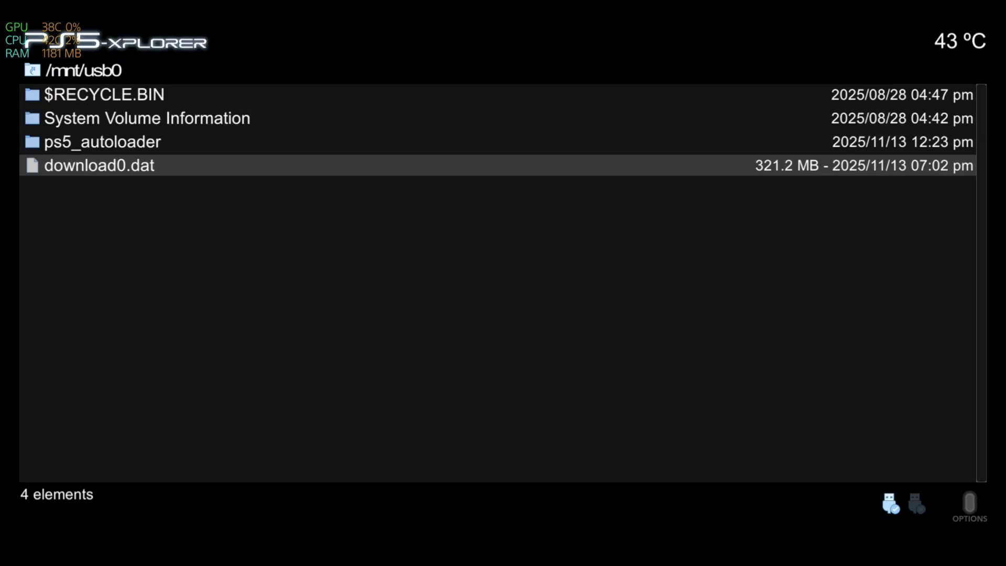
Step: Return to the root directory and open the user folder
key(BackSpace)
key(BackSpace)
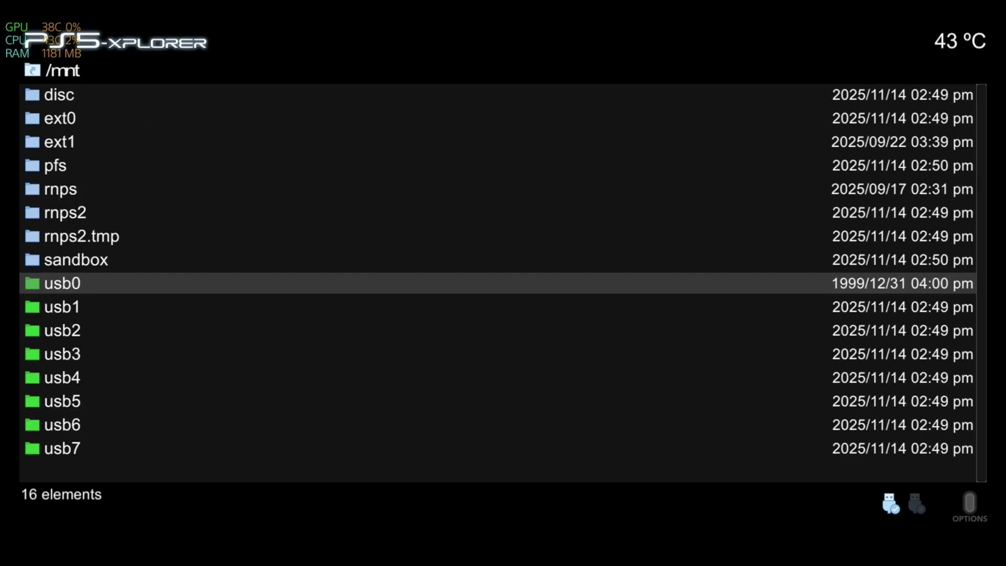
key(Down)
key(Down)
key(Down)
key(Down)
key(Down)
key(Down)
key(Down)
key(Down)
key(Down)
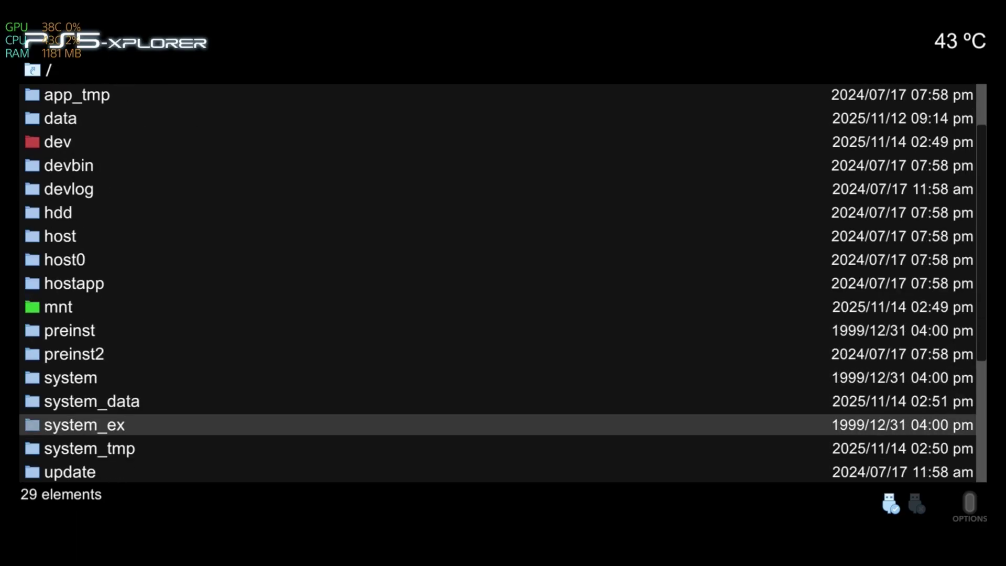
key(Return)
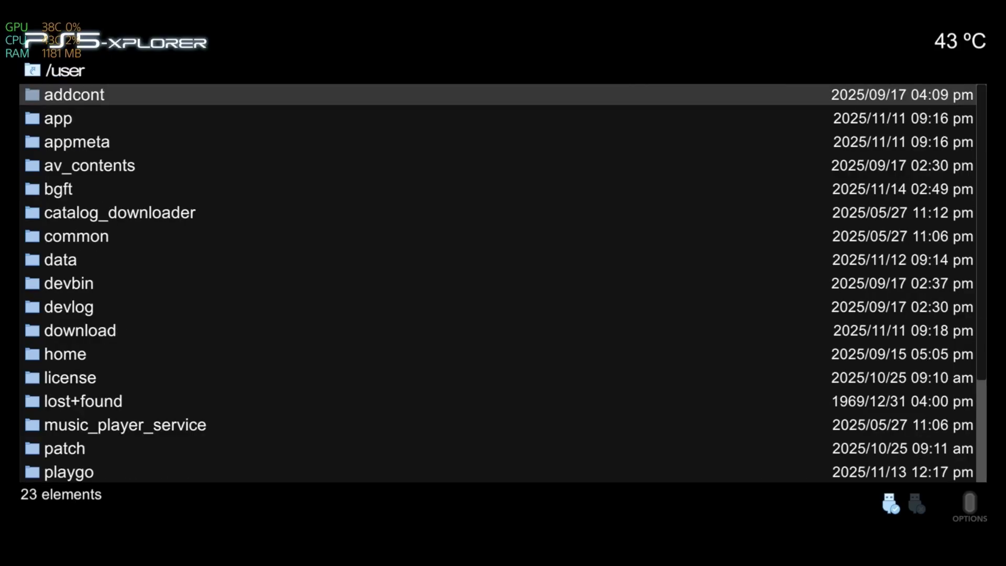
Step: Open the download folder inside /user
key(Down)
key(Down)
key(Down)
key(Down)
key(Down)
key(Down)
key(Down)
key(Down)
key(Down)
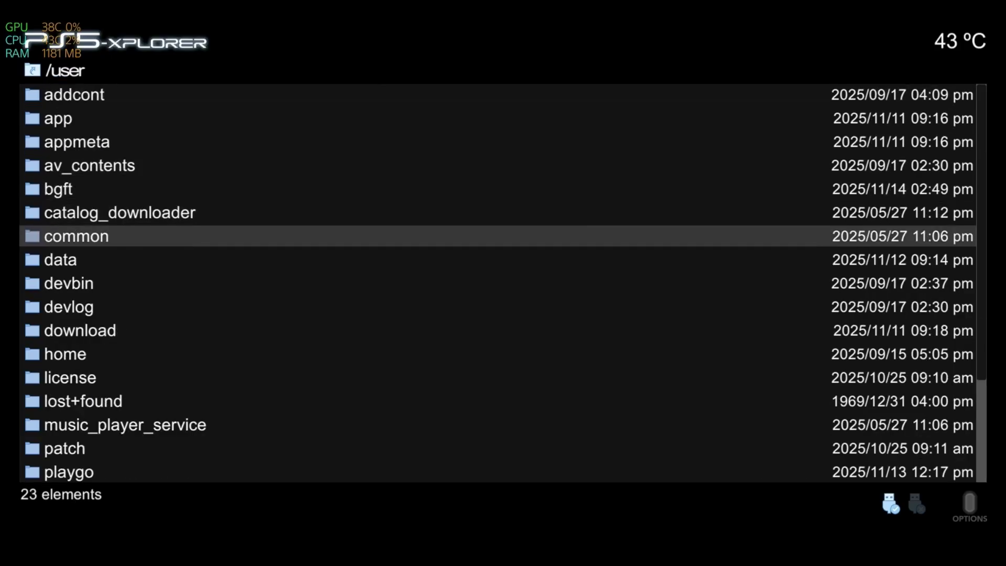
key(Down)
key(Return)
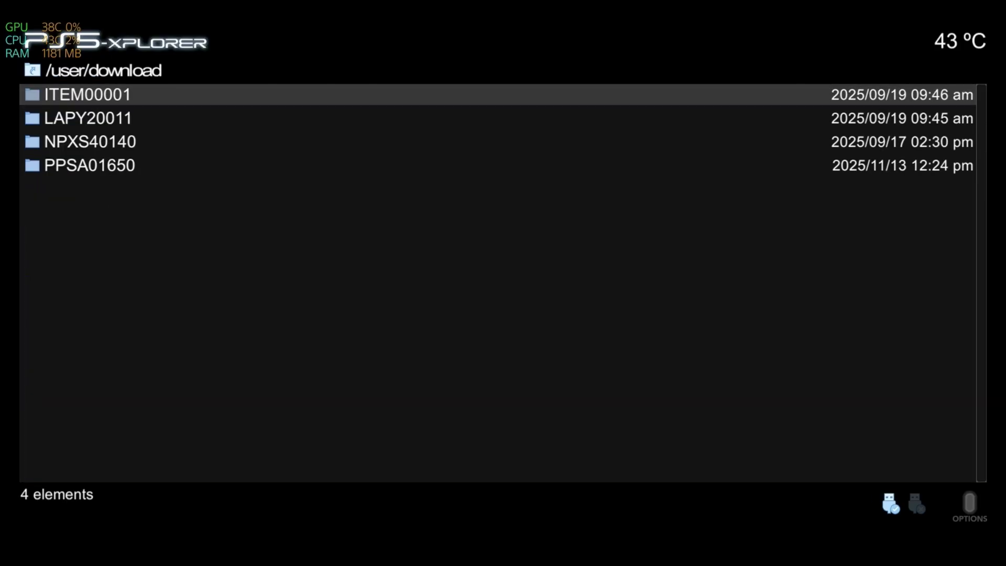
Step: Open the PPSA01650 folder inside /user/download
key(Down)
key(Down)
key(Down)
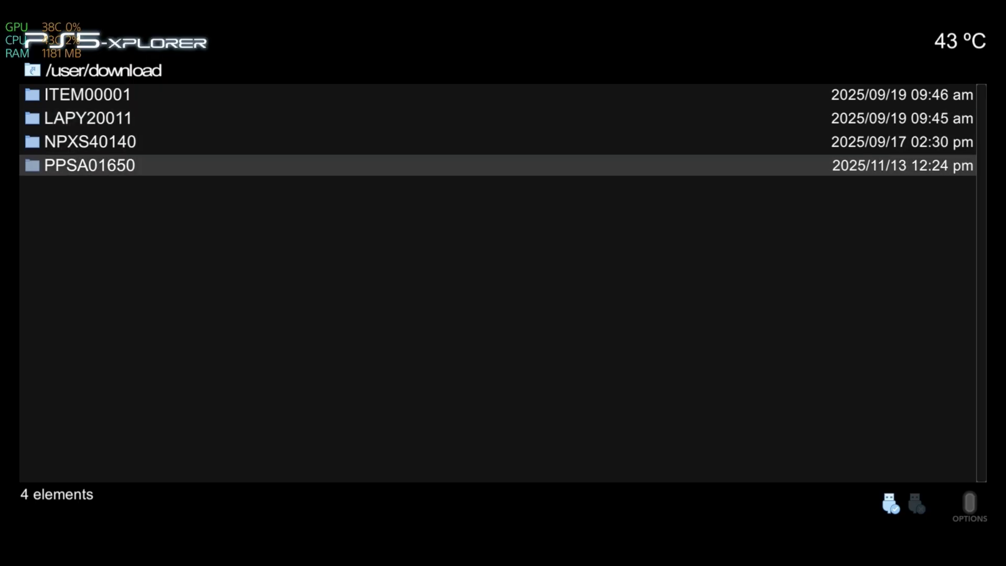
key(Return)
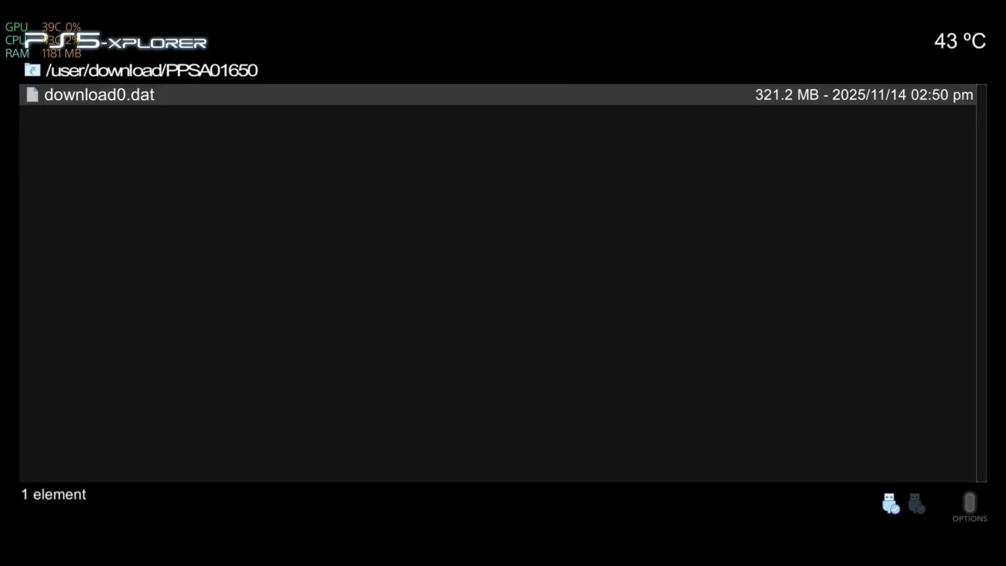
Step: Paste the copied download0.dat into /user/download/PPSA01650, replacing the existing file
key(Menu)
key(Down)
key(Down)
key(Down)
key(Down)
key(Down)
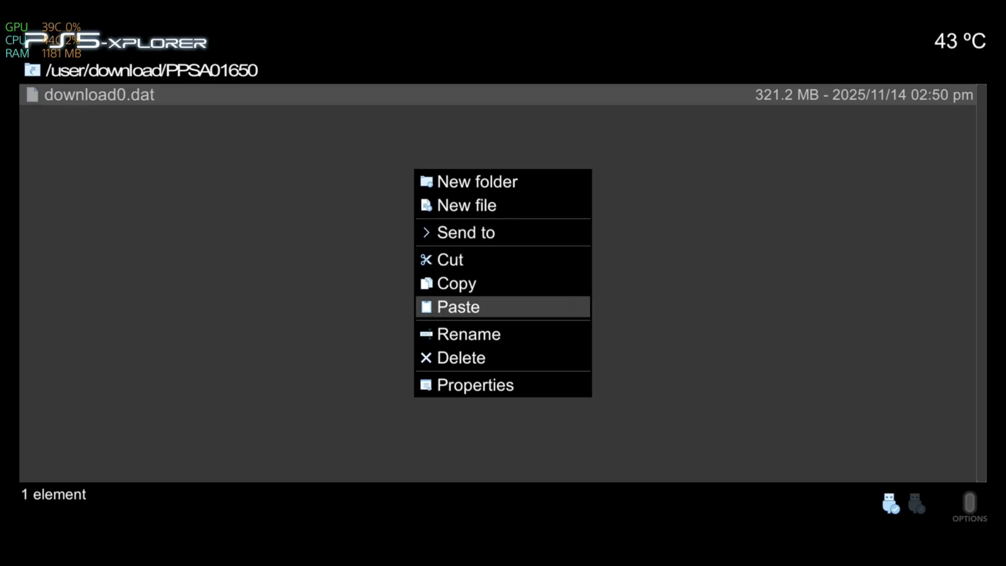
key(Return)
key(Return)
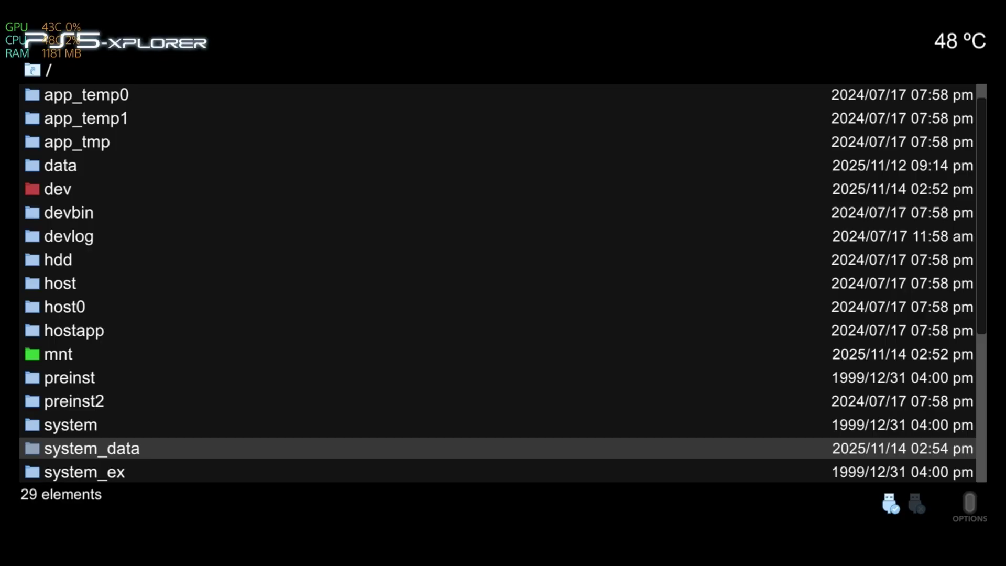
Step: Open the system_data folder from the root directory and enter its priv subfolder
key(Return)
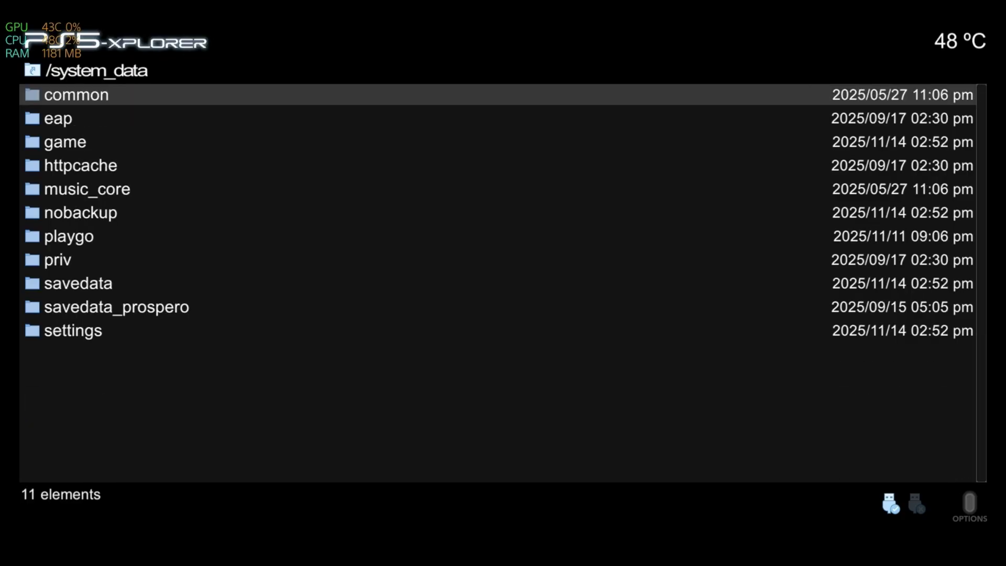
key(Down)
key(Down)
key(Down)
key(Down)
key(Down)
key(Down)
key(Down)
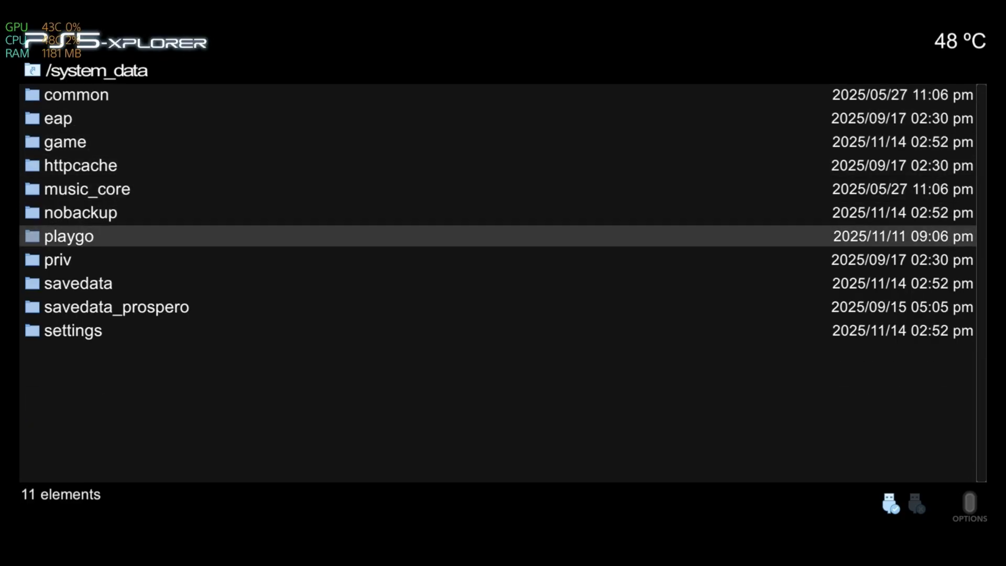
key(Return)
Step: Open the mms folder inside /system_data/priv
key(Down)
key(Down)
key(Down)
key(Down)
key(Down)
key(Down)
key(Down)
key(Down)
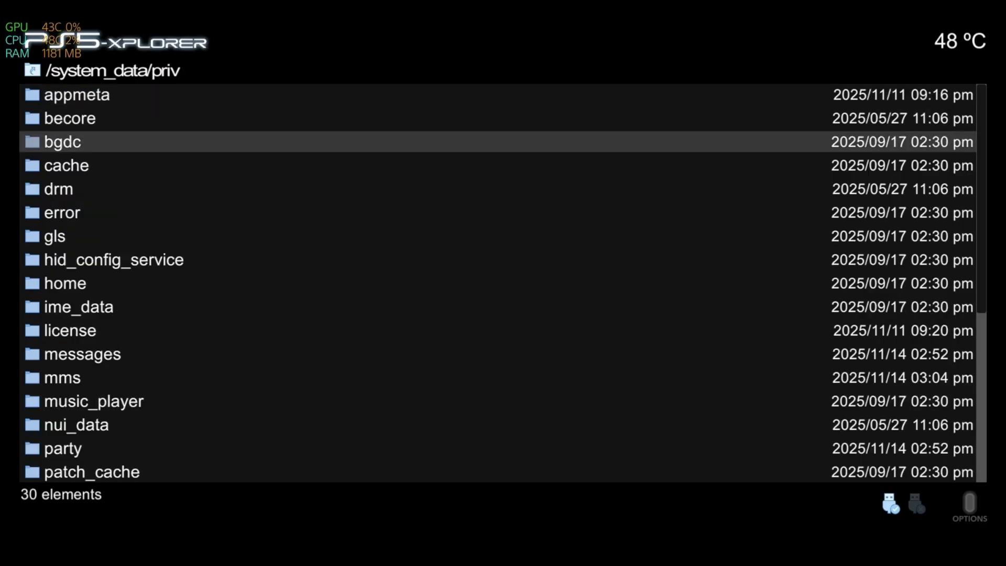
key(Down)
key(Down)
key(Down)
key(Down)
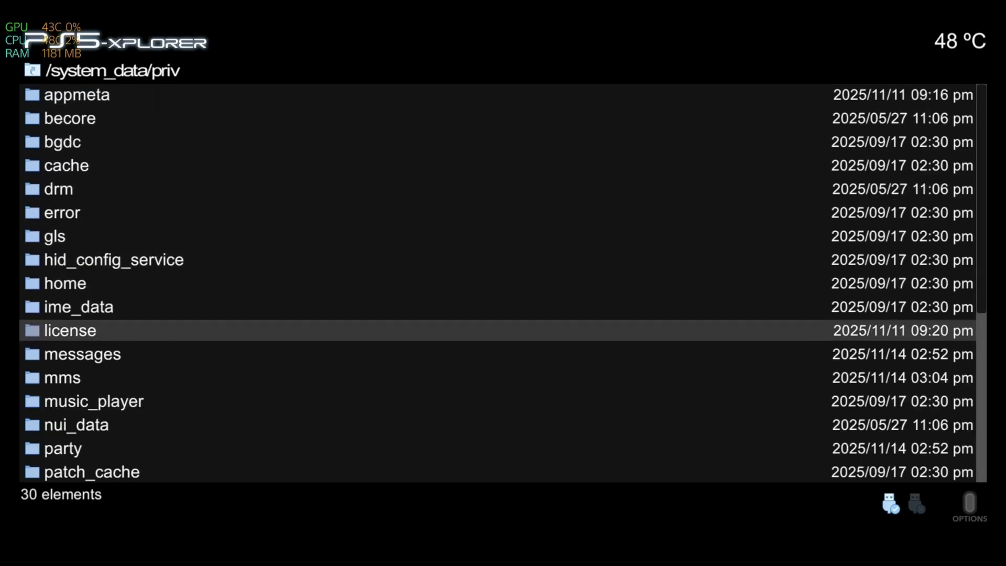
key(Return)
Step: Send appinfo.db from /system_data/priv/mms to the USB drive at /mnt/usb0
key(Down)
key(Down)
key(Down)
key(Down)
key(Down)
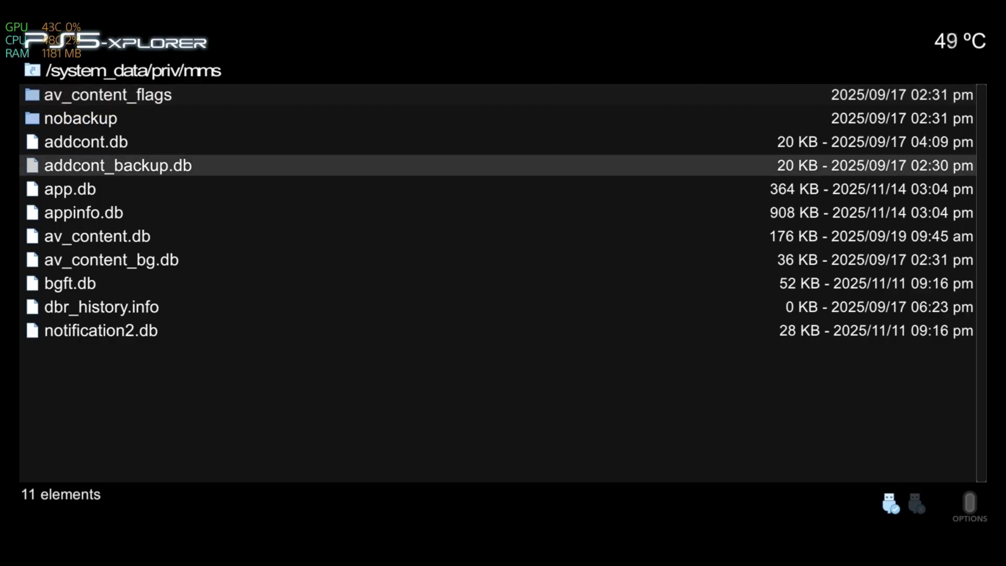
key(Menu)
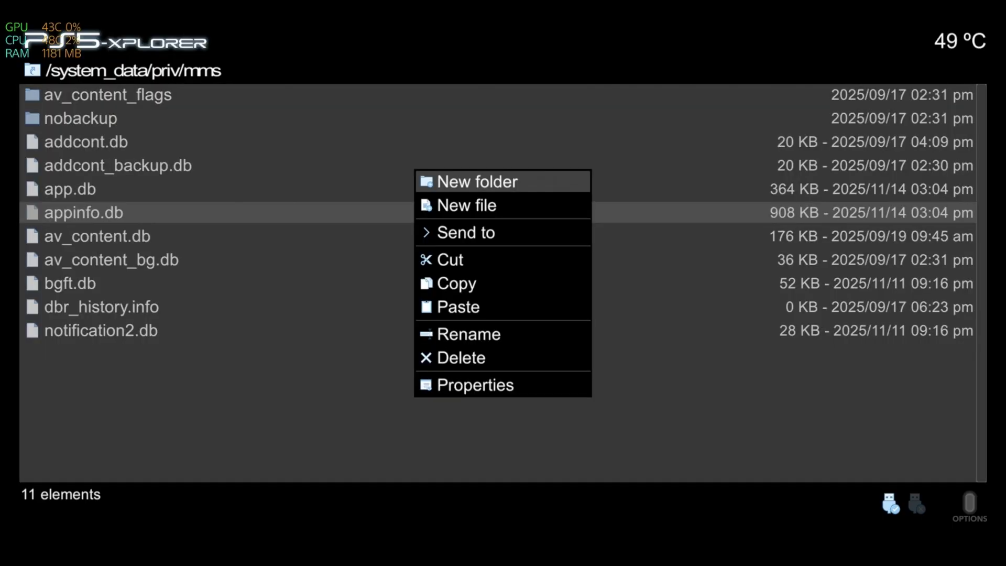
key(Down)
key(Down)
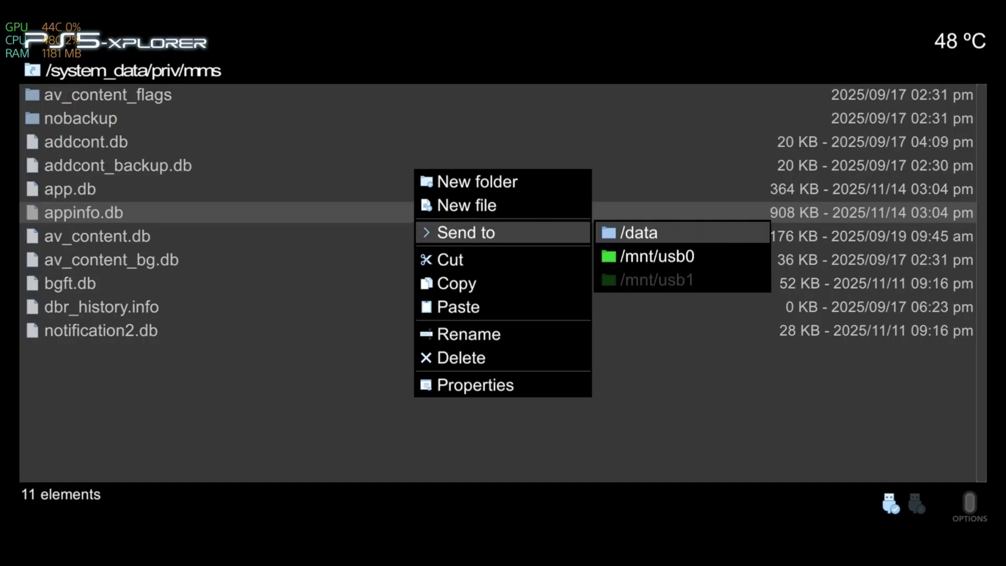
key(Down)
key(Return)
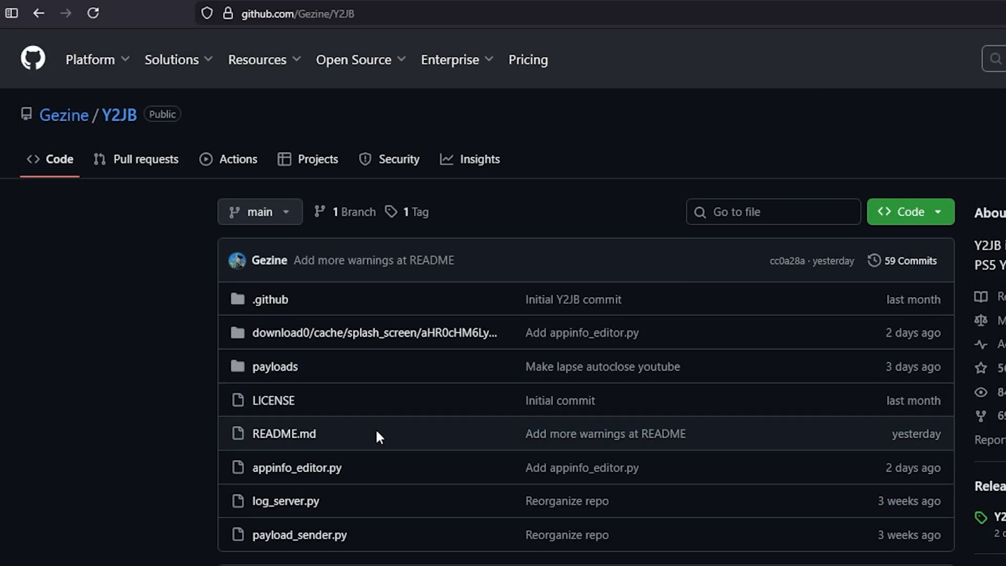
Step: In the browser, open appinfo_editor.py in the Y2JB GitHub repository and examine its database update code
click(302, 473)
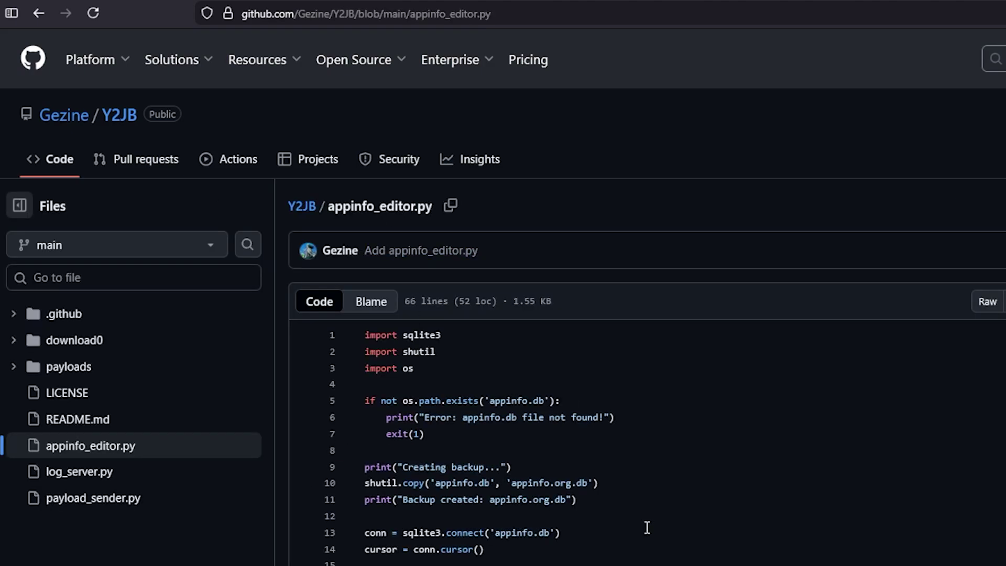
scroll(650, 553, down, 3)
scroll(651, 553, down, 7)
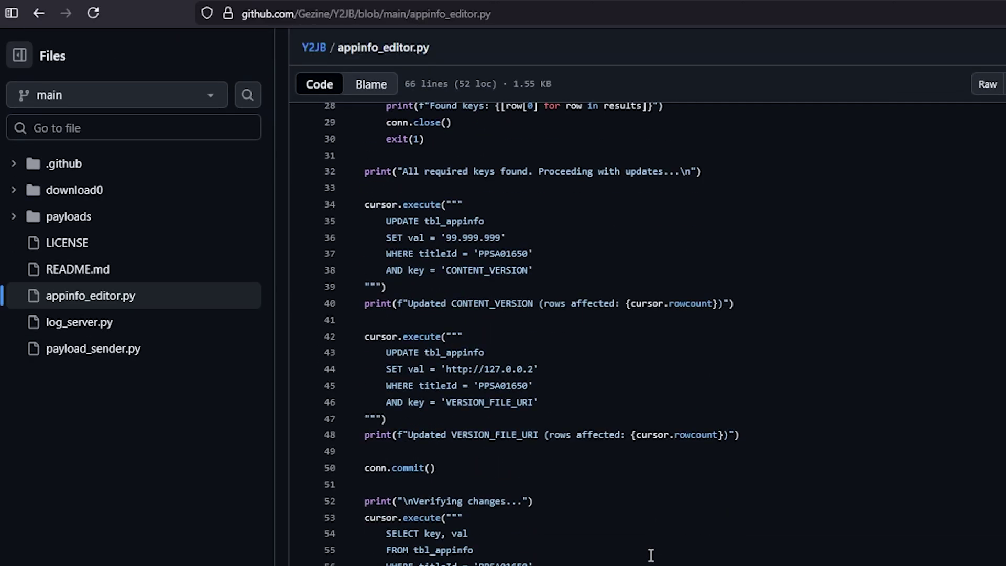
scroll(651, 556, up, 10)
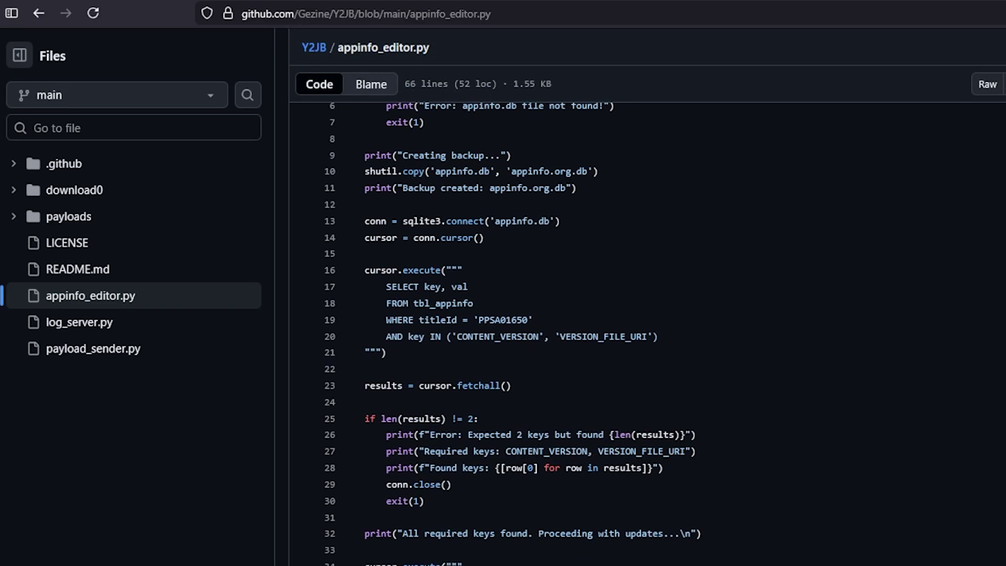
scroll(503, 296, up, 2)
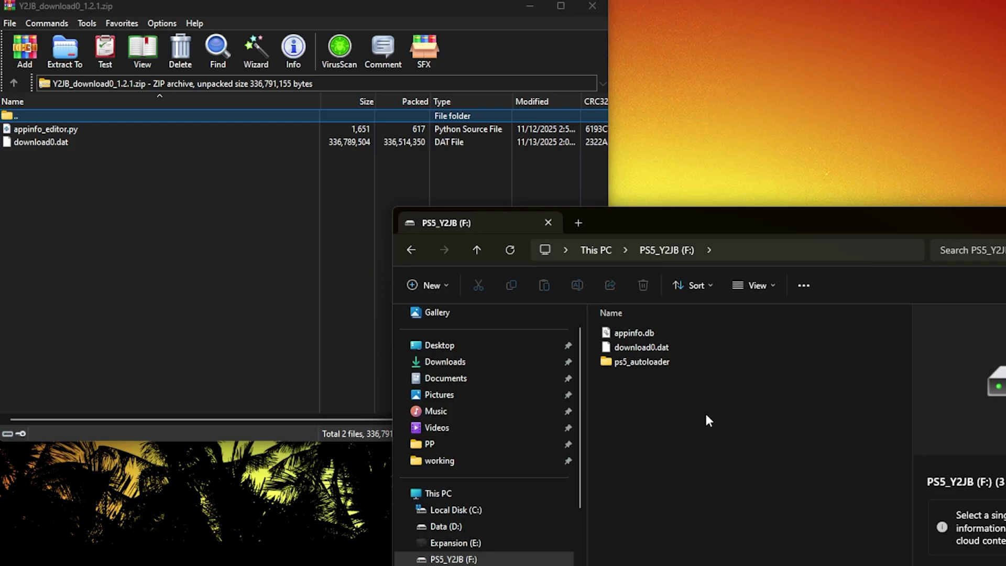
Step: Extract appinfo_editor.py from the Y2JB_download0_1.2.1.zip archive to the root of the PS5_Y2JB (F:) USB drive
click(162, 5)
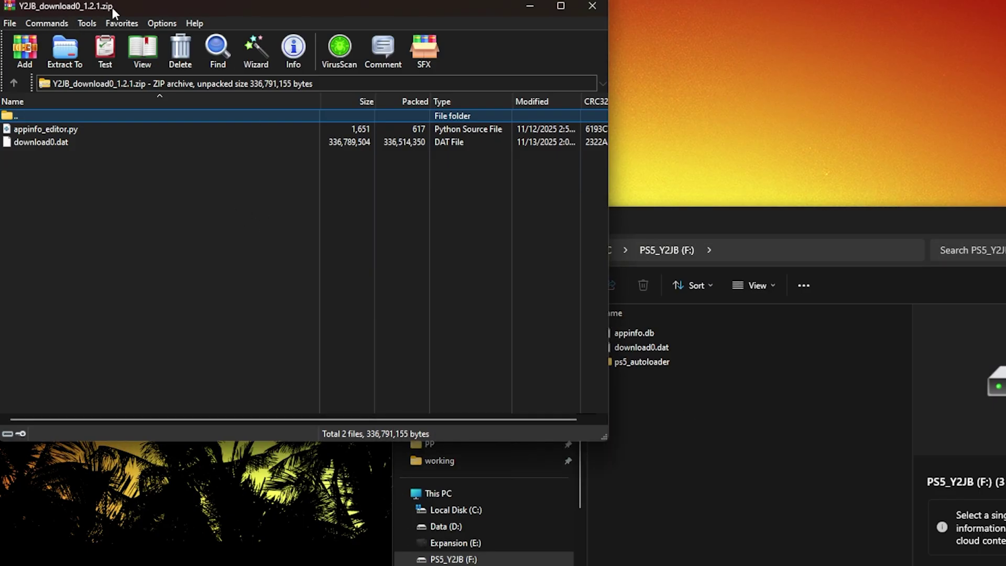
click(48, 129)
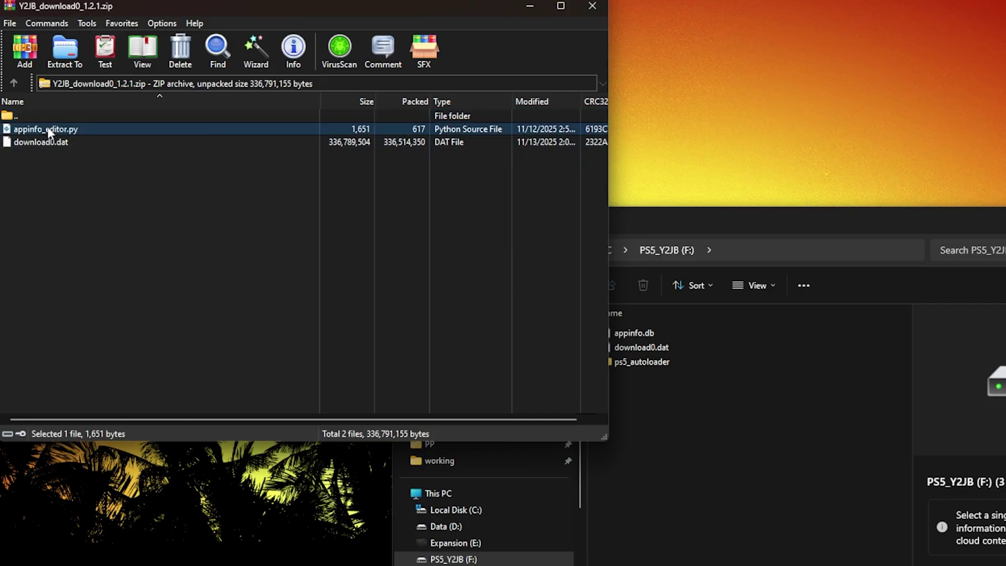
drag(64, 128, 702, 469)
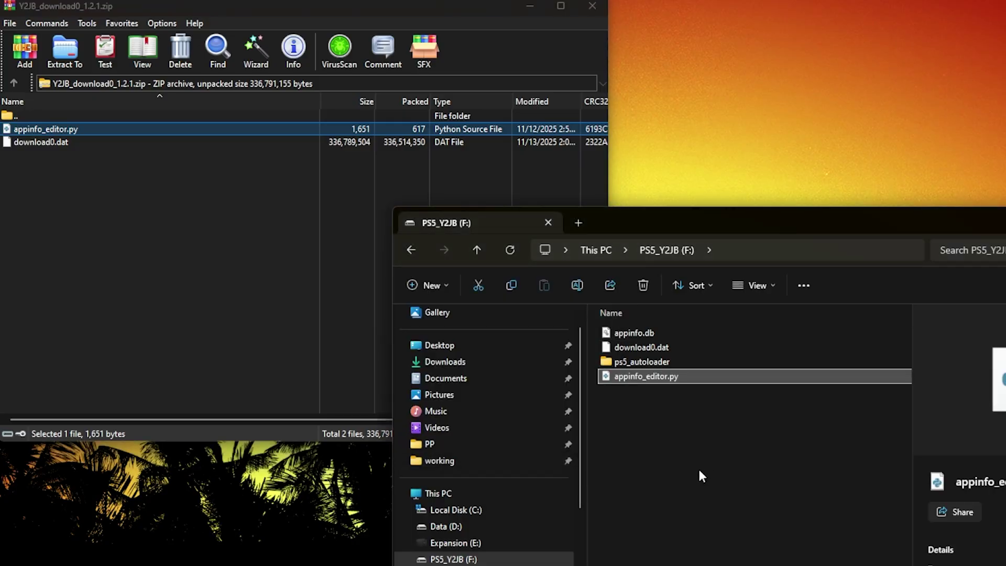
click(688, 468)
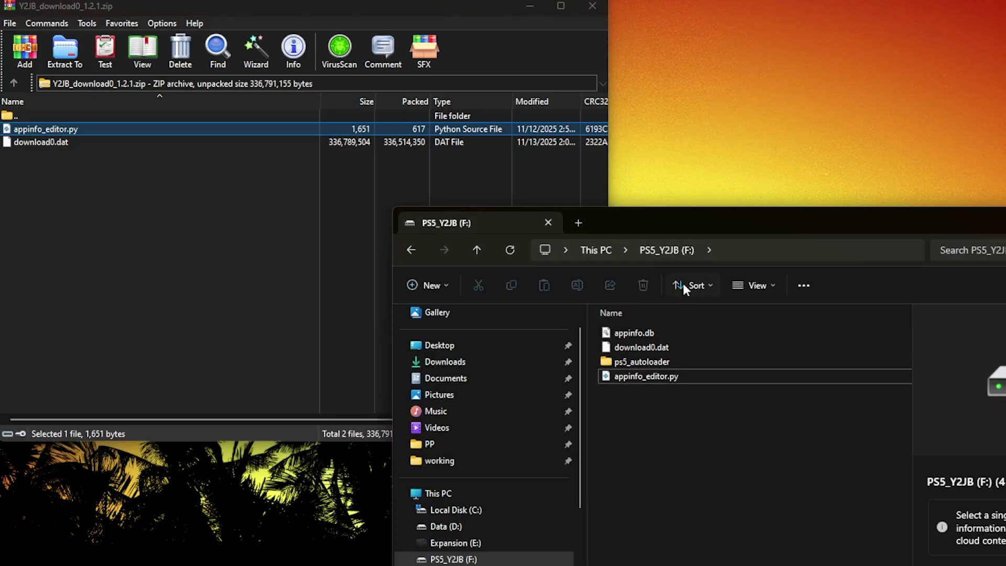
Step: Run python appinfo_editor.py in a command prompt opened at F:\, and check the appinfo.db and appinfo.org.db files on the drive
click(736, 250)
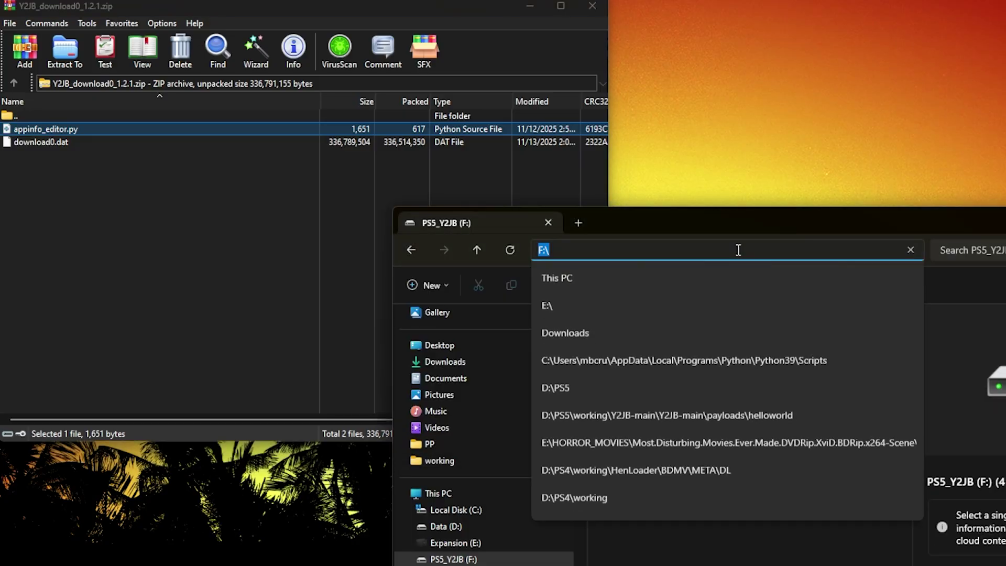
text(cmd)
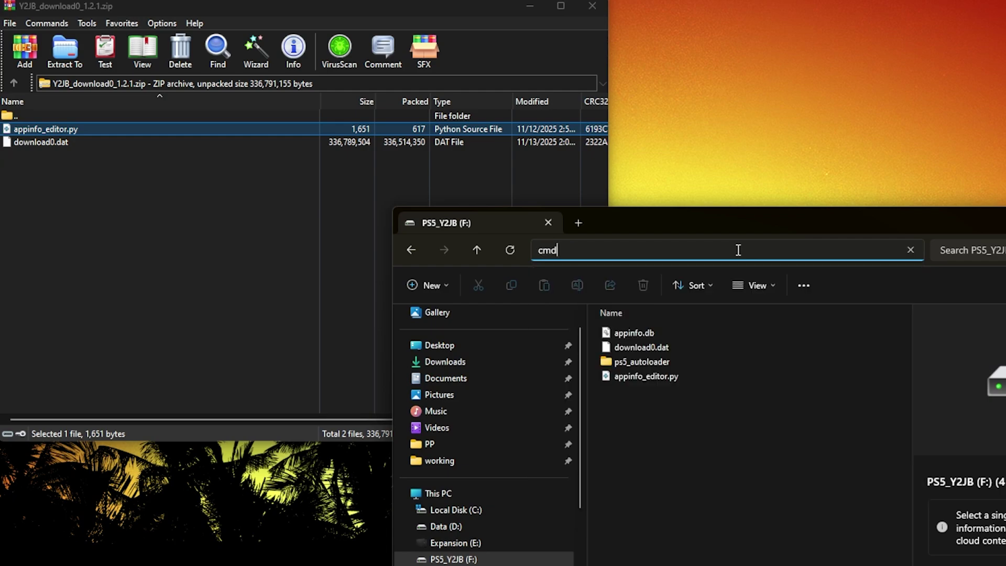
key(Return)
text(python appinfo_editor.py)
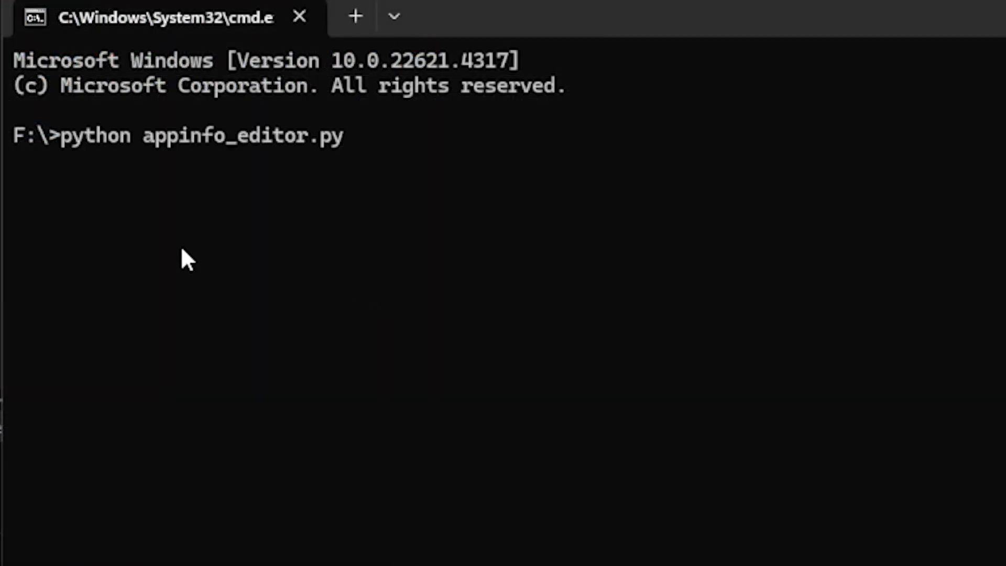
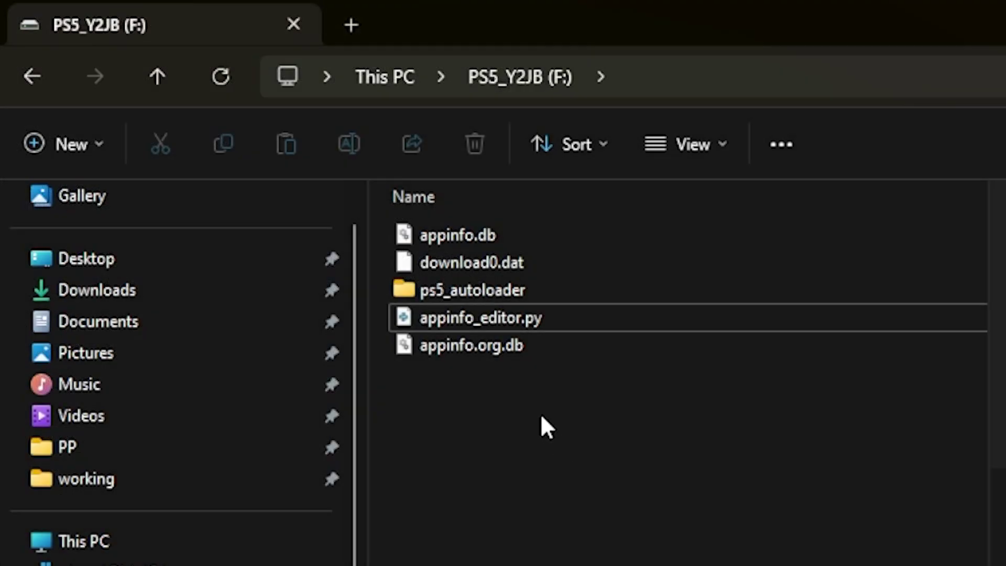
click(464, 236)
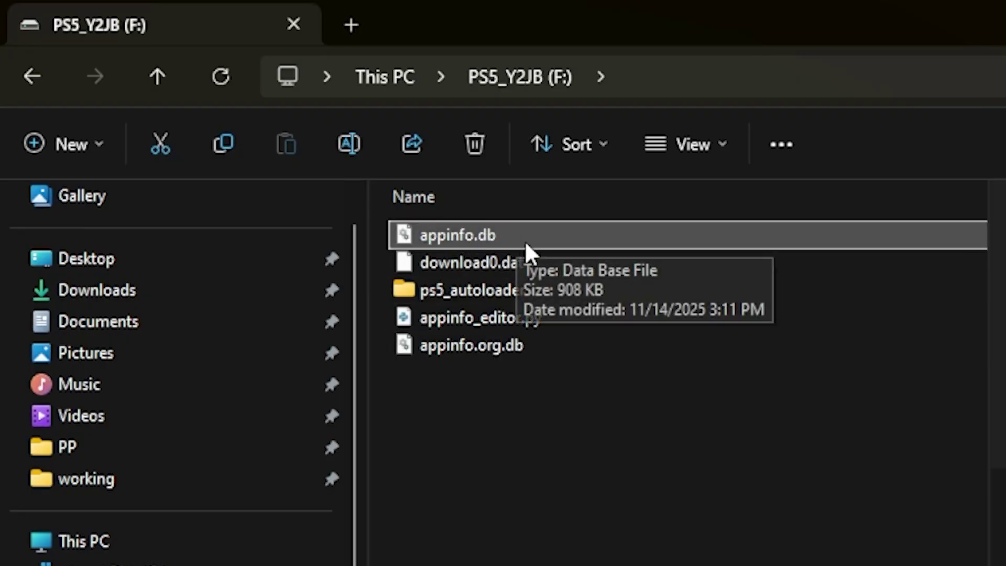
click(485, 352)
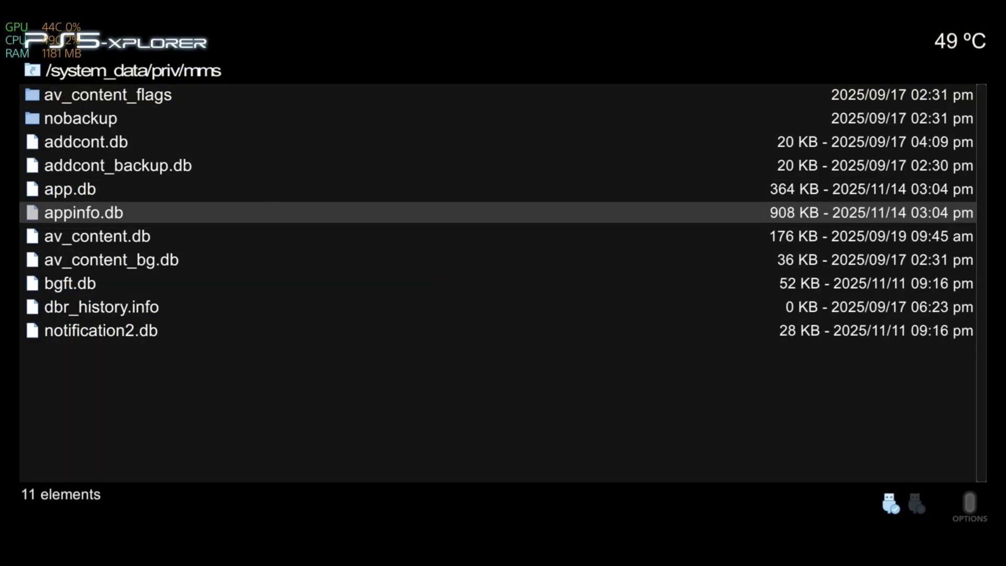
Step: In PS5-Xplorer, leave /system_data/priv/mms for the root directory and open /mnt/usb0
key(BackSpace)
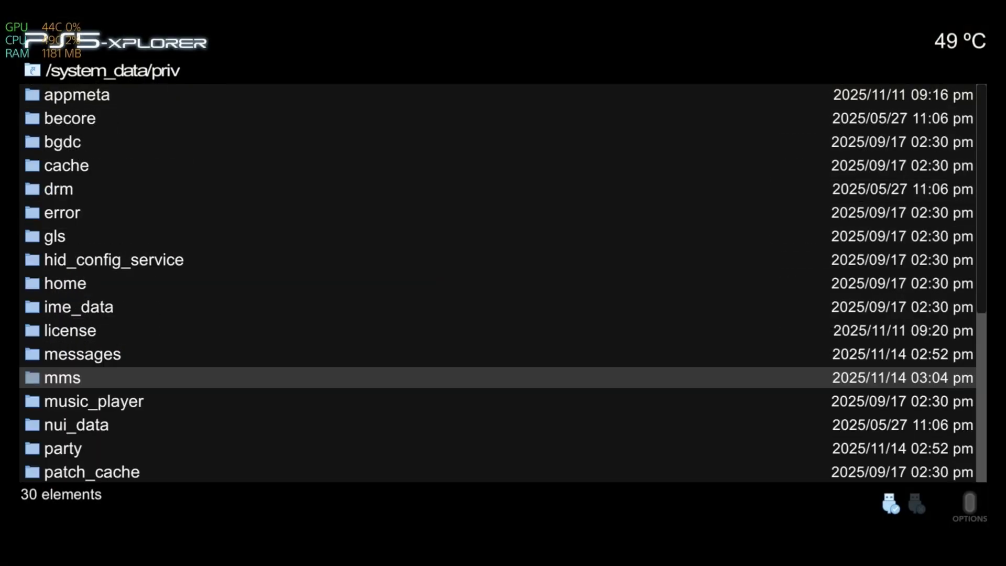
key(BackSpace)
key(BackSpace)
key(Down)
key(Down)
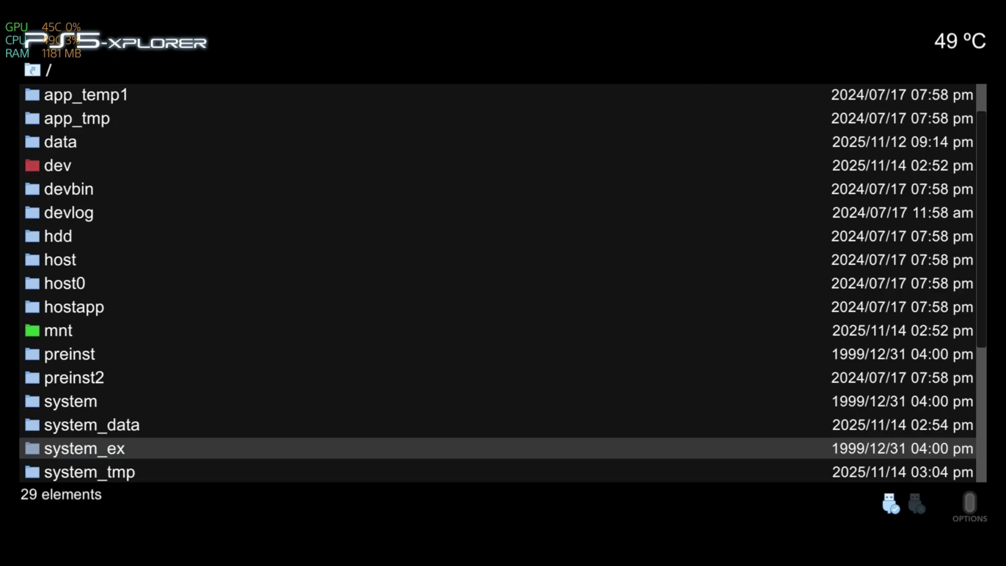
key(Up)
key(Up)
key(Up)
key(Up)
key(Up)
key(Up)
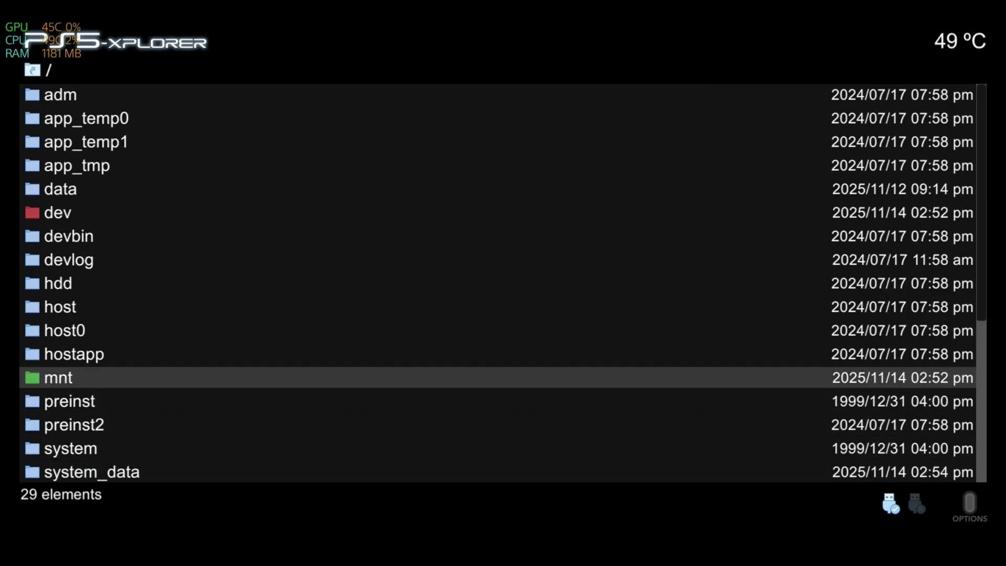
key(Return)
key(Return)
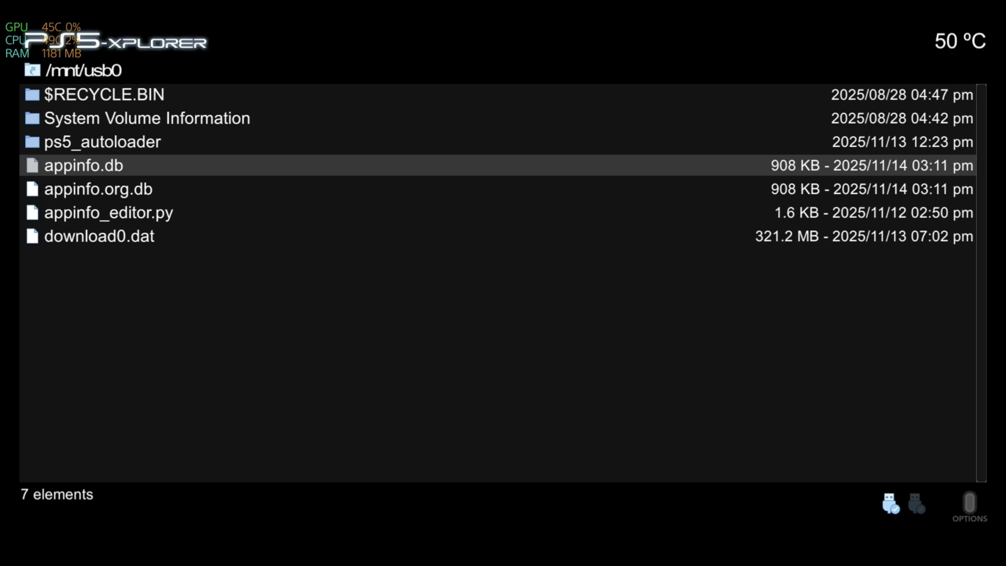
Step: Copy the edited appinfo.db from /mnt/usb0
key(Menu)
key(Down)
key(Down)
key(Down)
key(Down)
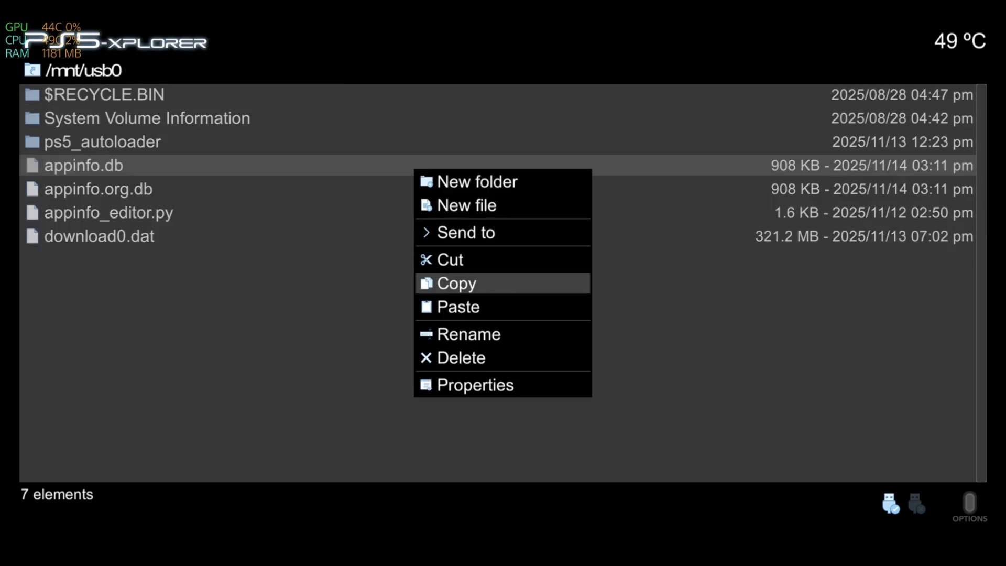
key(Return)
Step: Return to the root directory and open the system_data folder
key(BackSpace)
key(BackSpace)
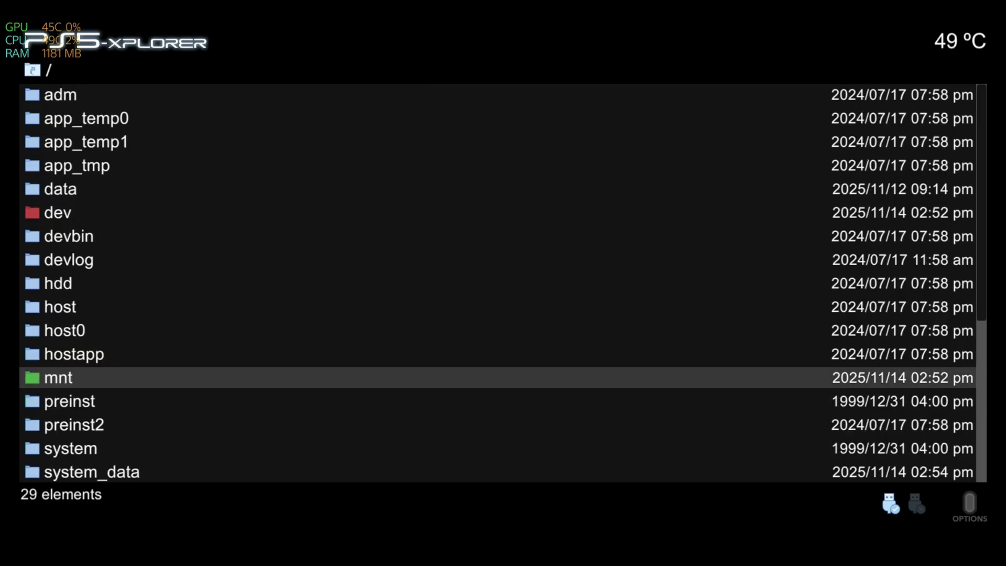
key(Down)
key(Down)
key(Down)
key(Down)
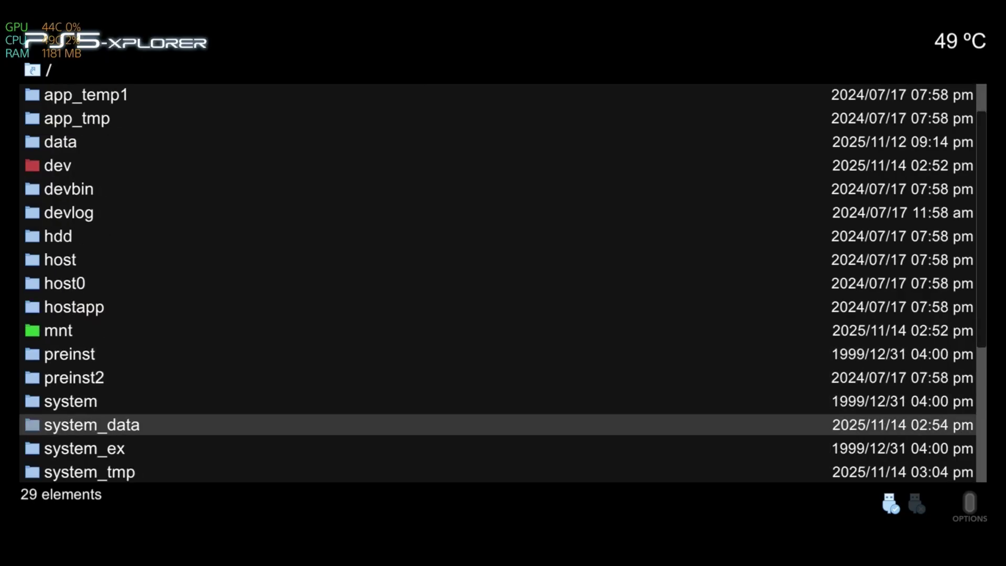
key(Return)
Step: Enter the priv subfolder of system_data and open its mms folder
key(Down)
key(Down)
key(Down)
key(Down)
key(Down)
key(Down)
key(Down)
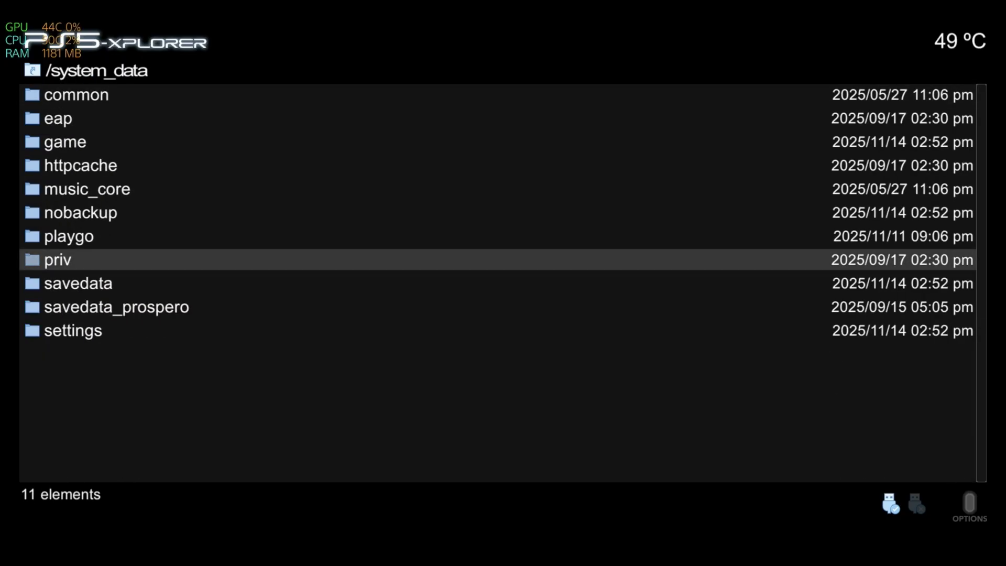
key(Return)
key(Return)
Step: Paste the copied appinfo.db into /system_data/priv/mms, replacing the existing file
key(shift+F10)
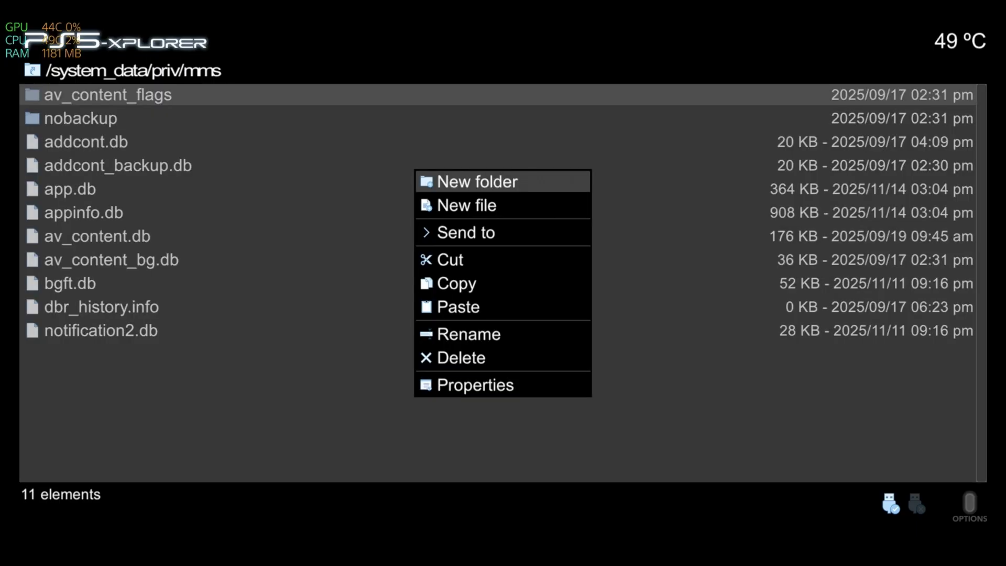
key(Down)
key(Down)
key(Down)
key(Down)
key(Down)
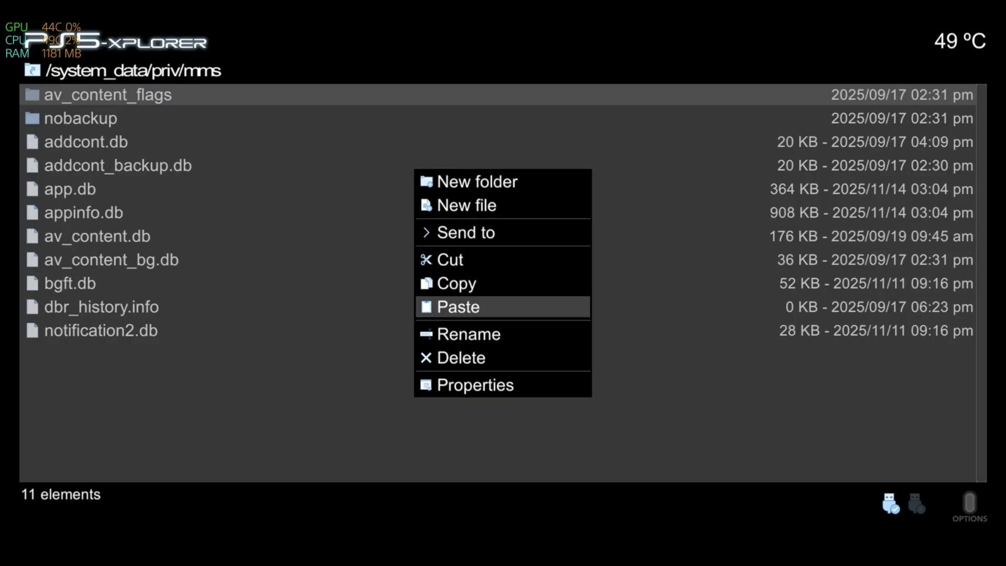
key(Return)
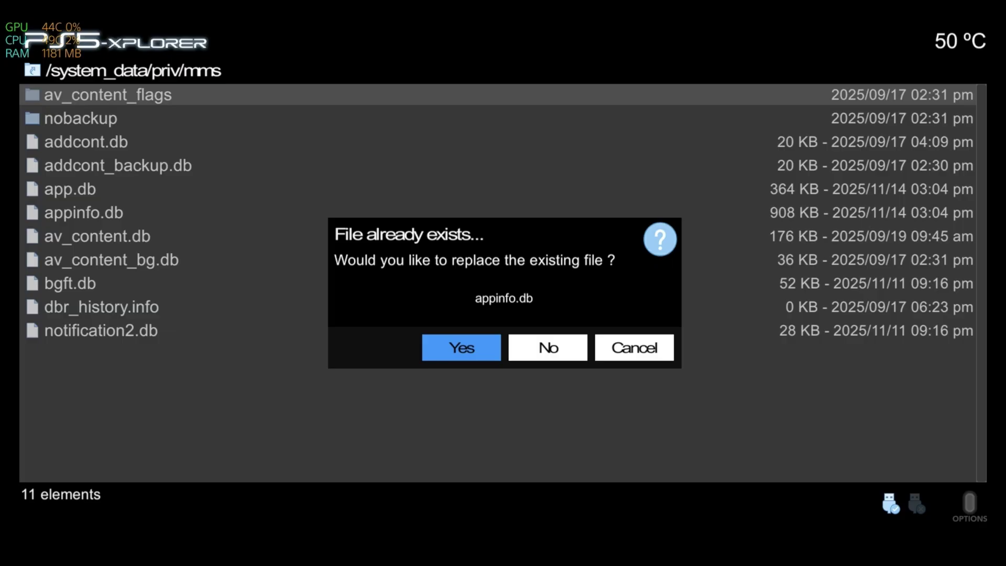
key(Return)
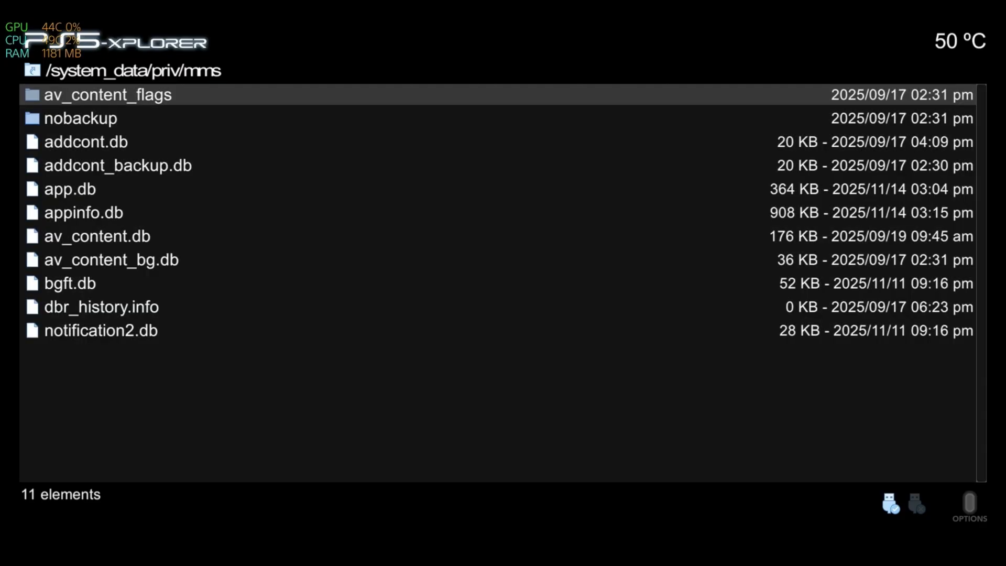
Step: Restart the PS5 through its system power options
key(Home)
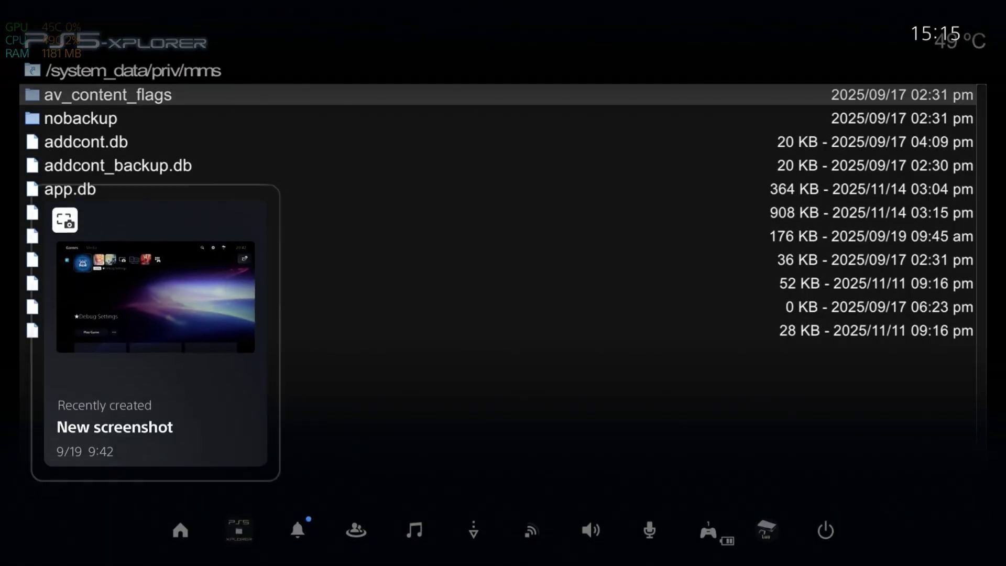
key(Down)
key(Right)
key(Right)
key(Right)
key(Right)
key(Right)
key(Right)
key(Right)
key(Right)
key(Right)
key(Right)
key(Right)
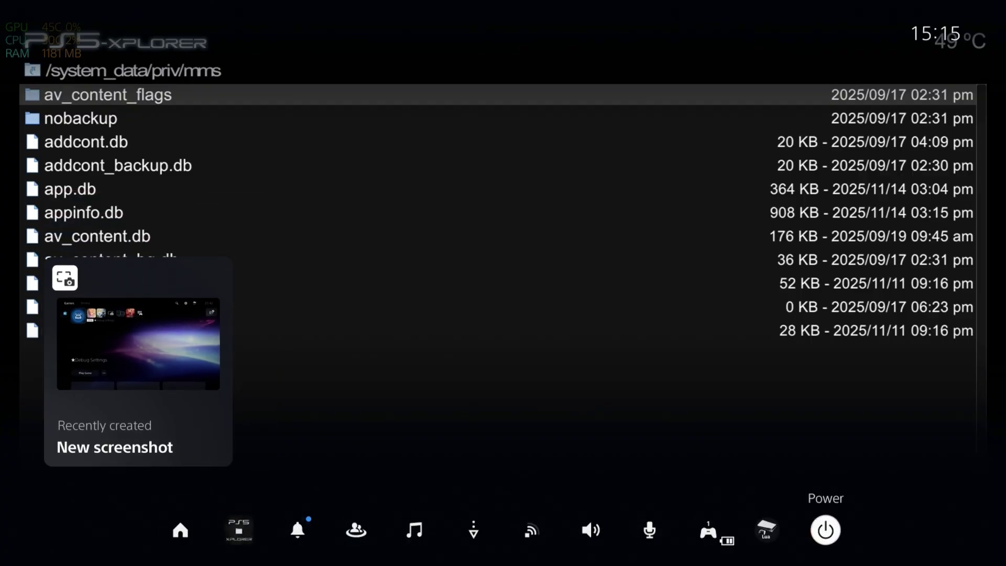
key(Return)
key(Down)
key(Down)
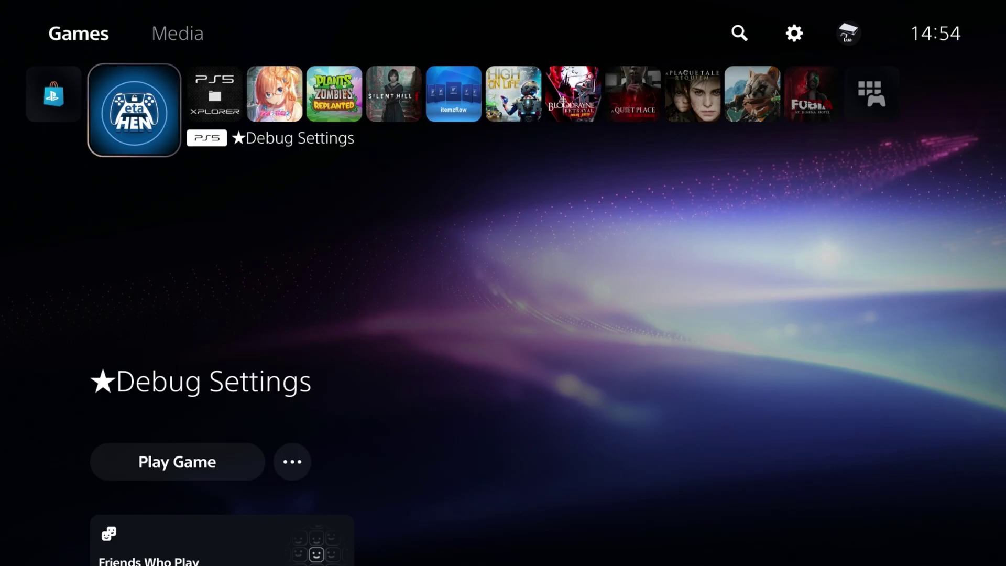
Step: Switch the PS5 home screen to the Media section to view the YouTube app
key(Up)
key(Right)
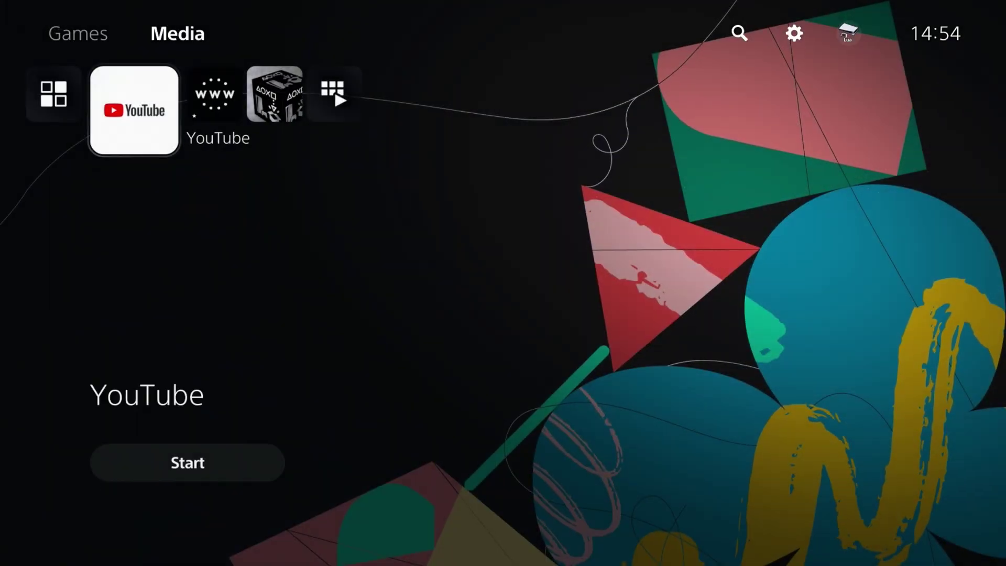
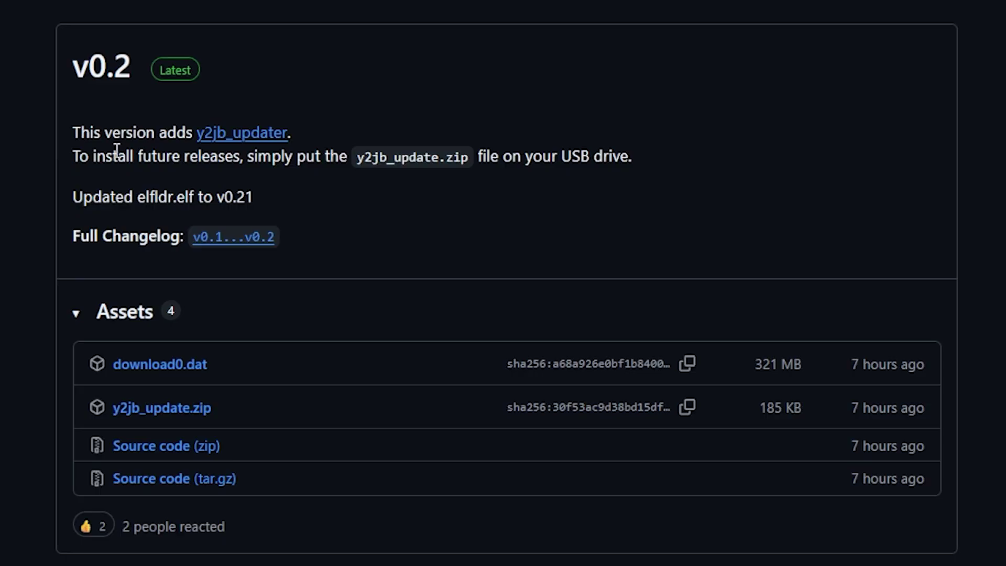
Step: In the browser, open the y2jb_updater project linked in the v0.2 release notes and read its README usage instructions
click(243, 137)
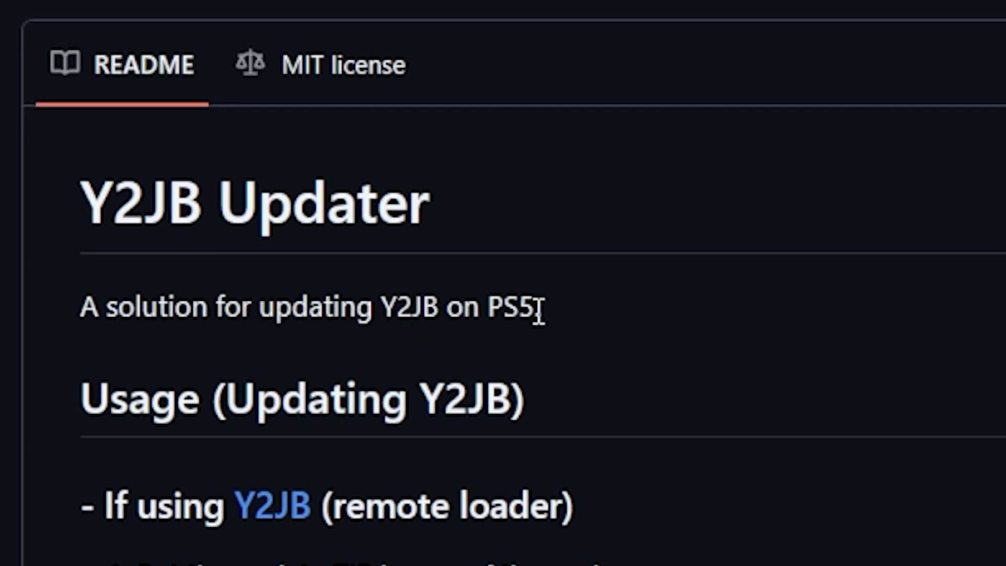
scroll(590, 307, down, 5)
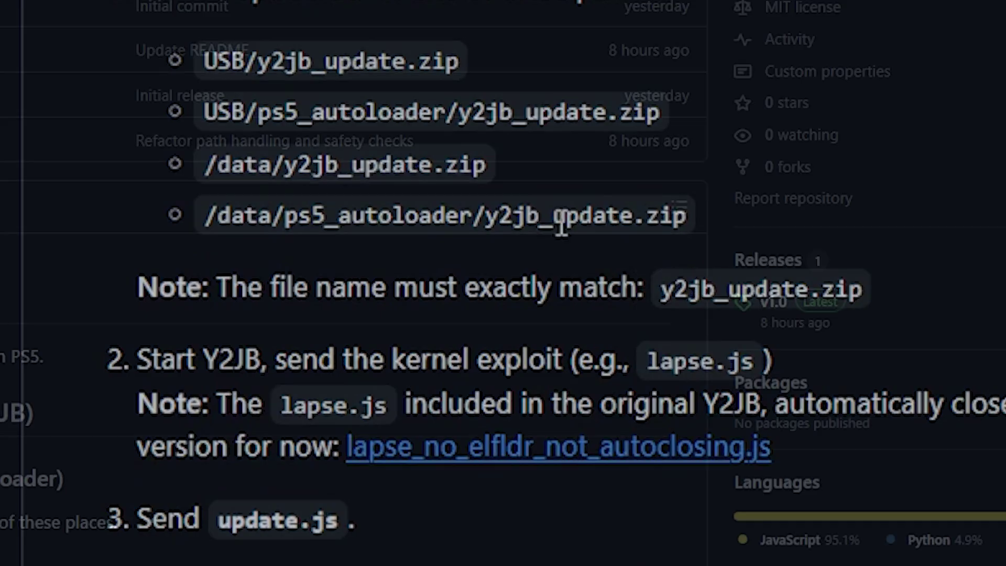
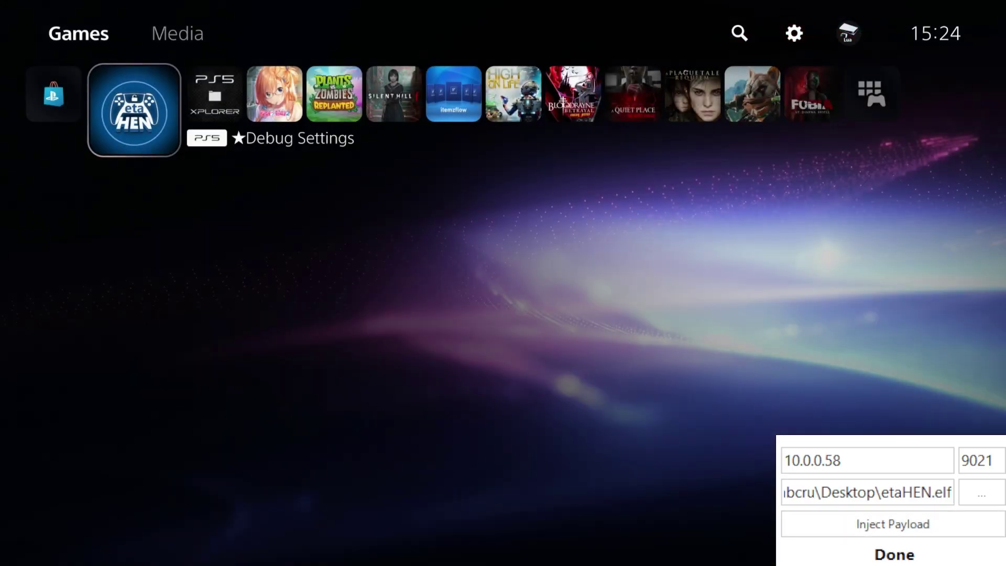
Step: Launch PS5-Xplorer from the PS5 home screen and open /mnt/usb0
key(Right)
key(Return)
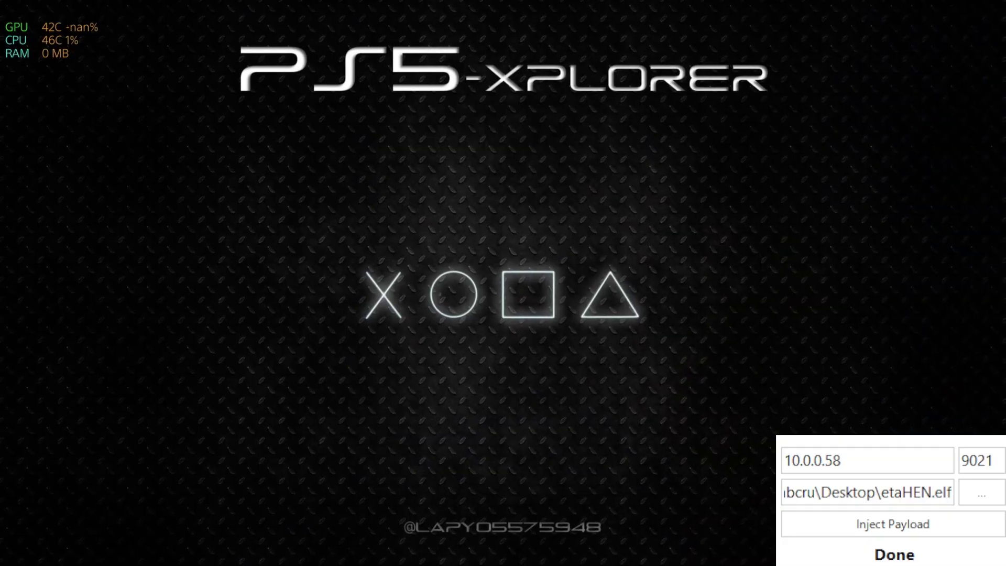
key(Up)
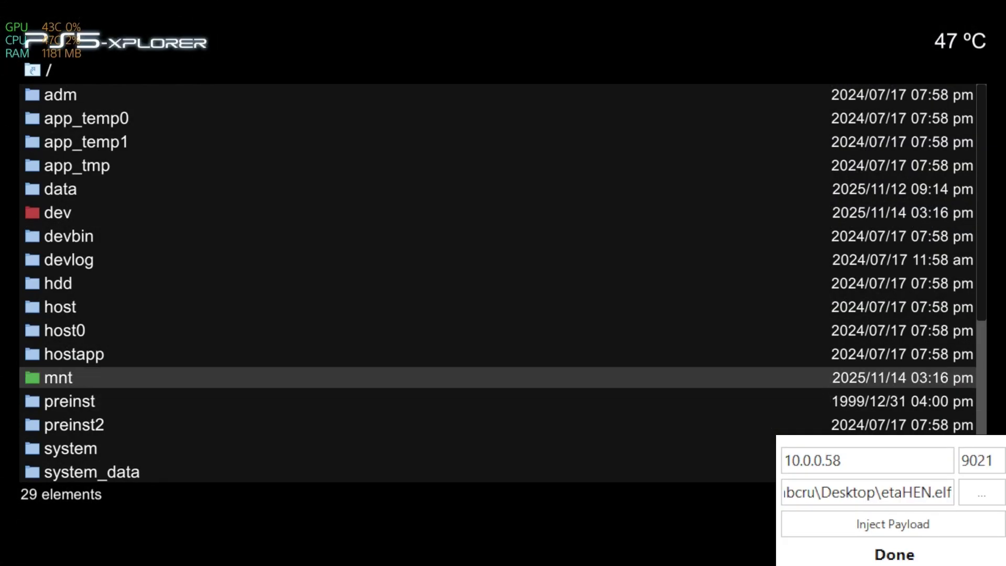
key(Return)
key(Down)
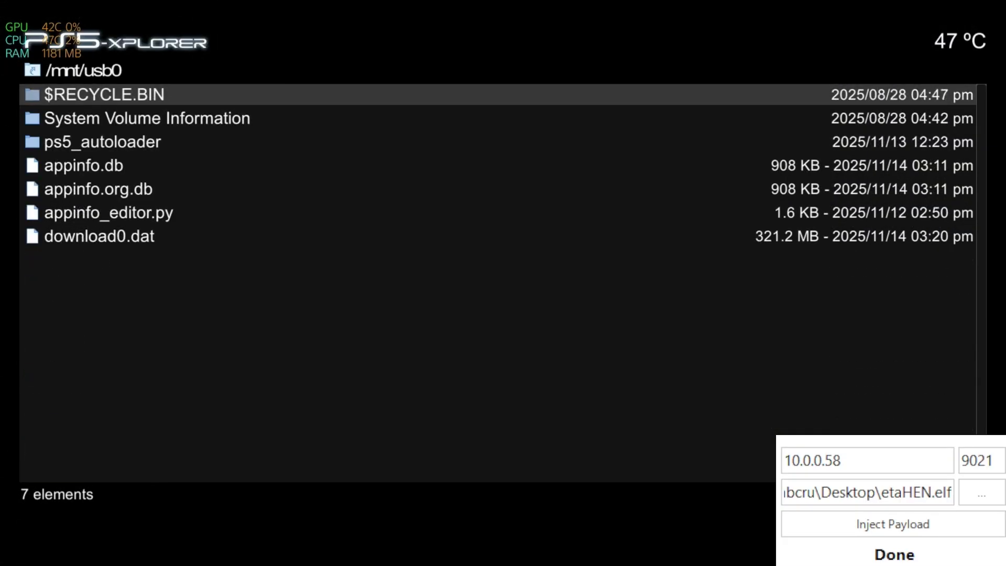
Step: Copy download0.dat from the USB drive's root folder, /mnt/usb0
key(Down)
key(Down)
key(Down)
key(Down)
key(Down)
key(Down)
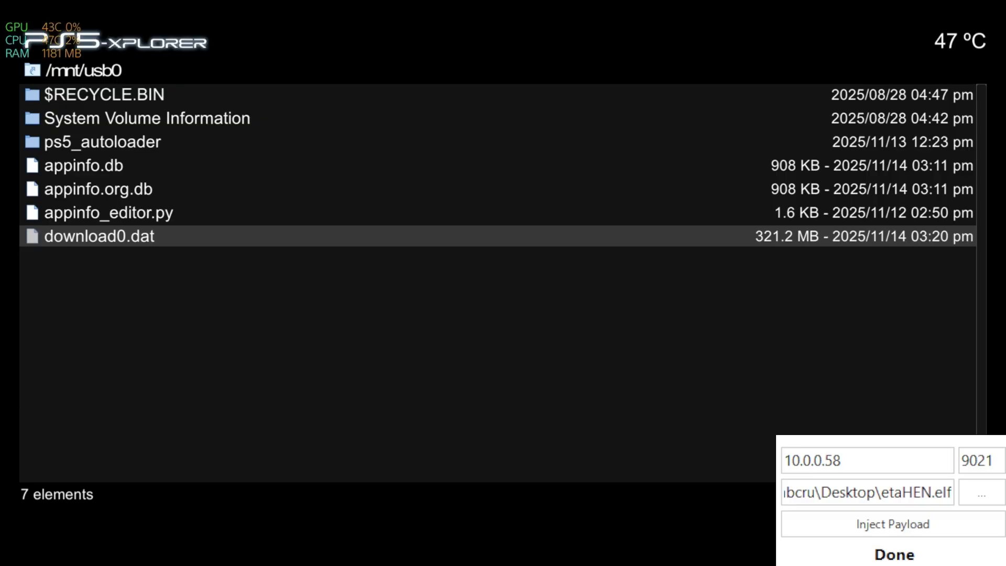
key(Menu)
key(Down)
key(Down)
key(Down)
key(Down)
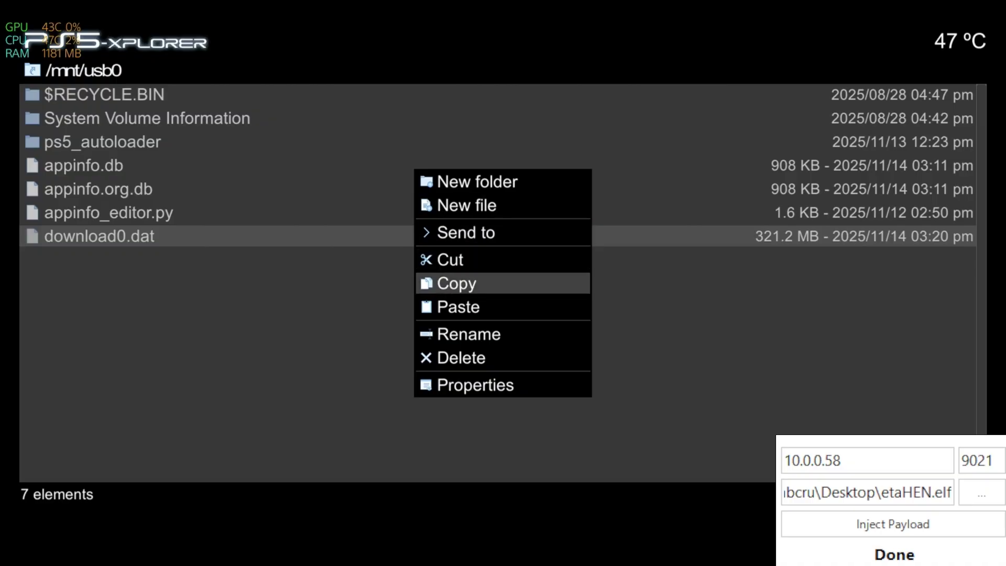
key(Return)
Step: Open the folder /user/download/PPSA01650 on the internal storage
key(Down)
key(Down)
key(Down)
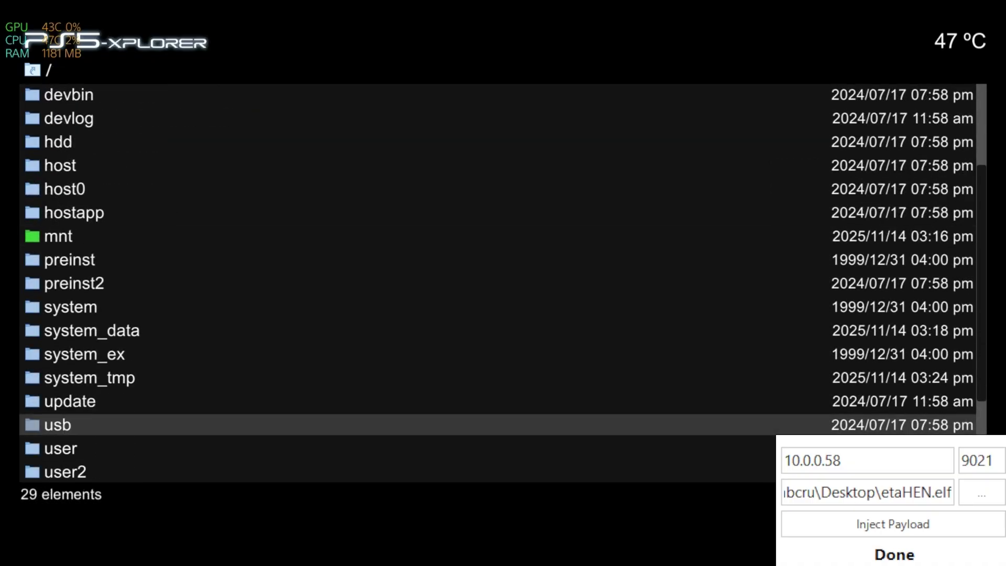
key(Down)
key(Return)
key(Down)
key(Down)
key(Down)
key(Down)
key(Down)
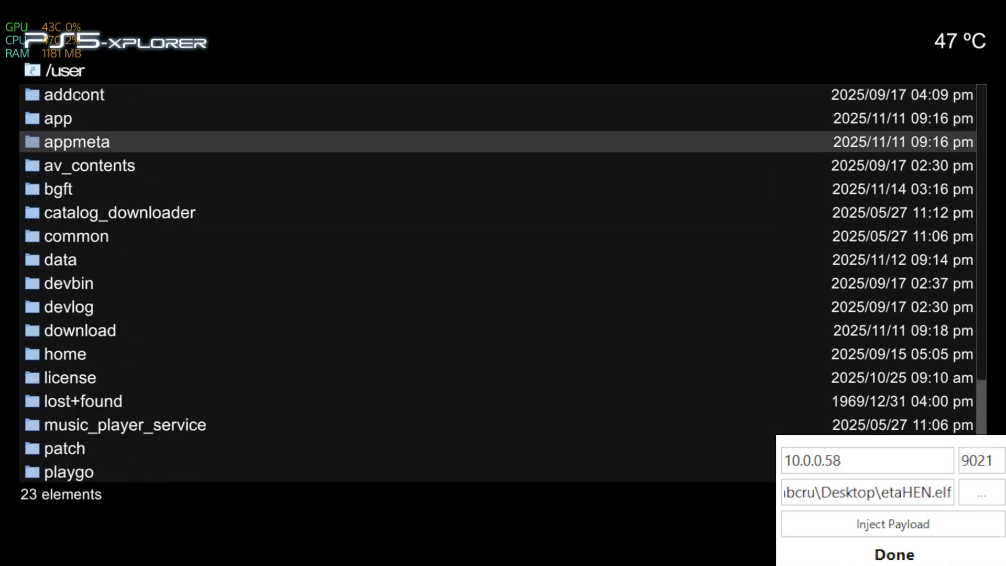
key(Down)
key(Down)
key(Down)
key(Down)
key(Down)
key(Return)
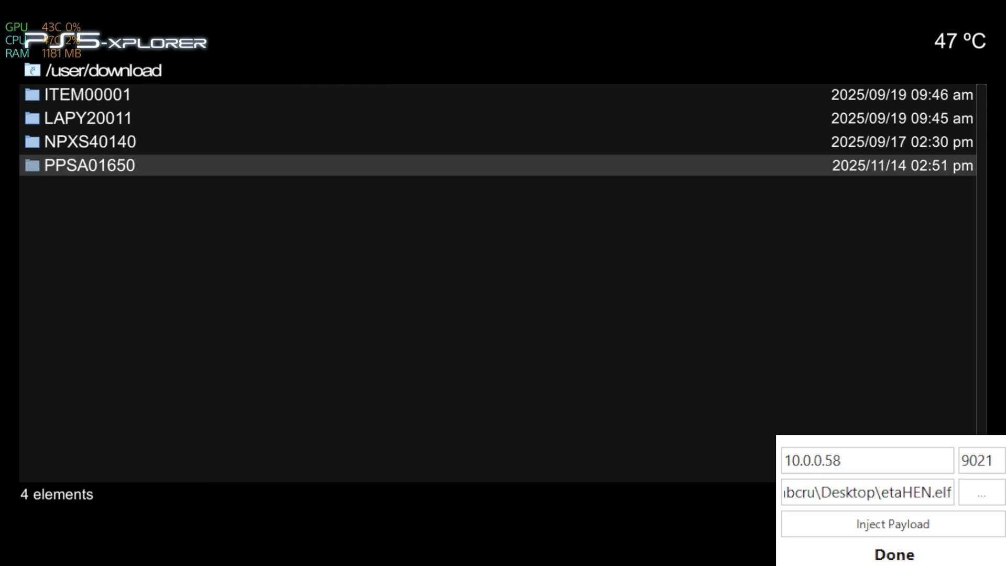
key(Return)
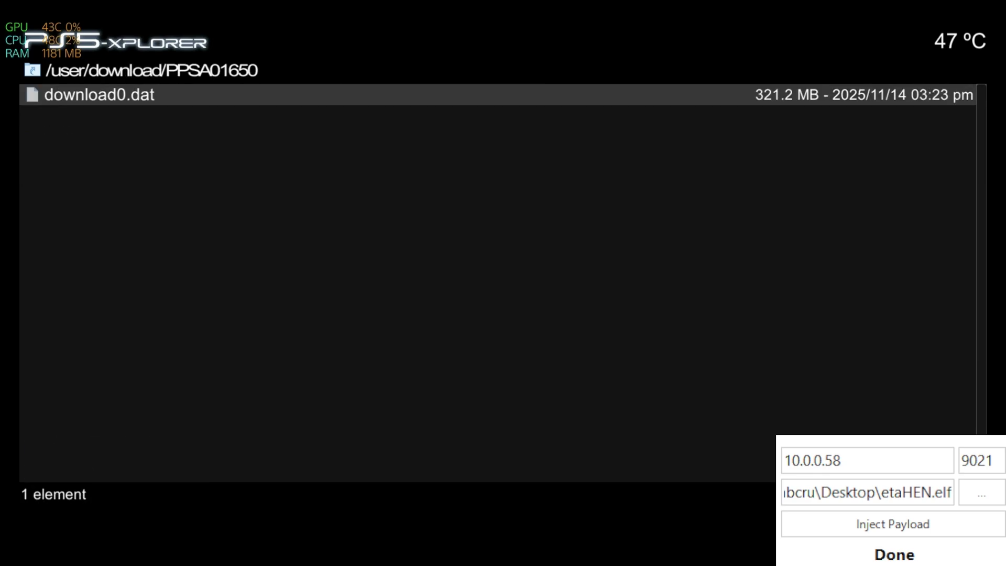
Step: Paste the copied download0.dat into /user/download/PPSA01650, replacing the existing file
key(Menu)
key(Down)
key(Down)
key(Down)
key(Down)
key(Down)
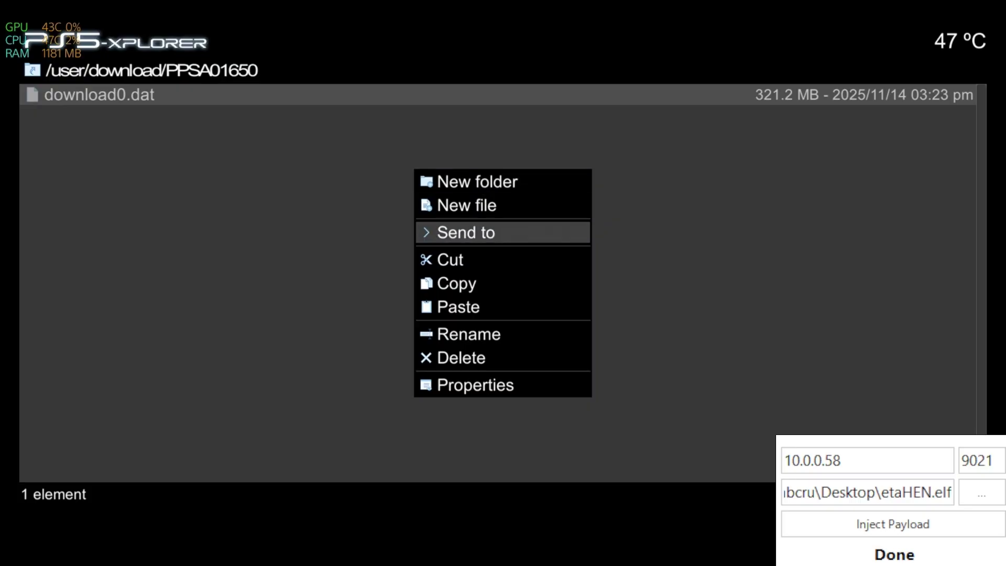
key(Return)
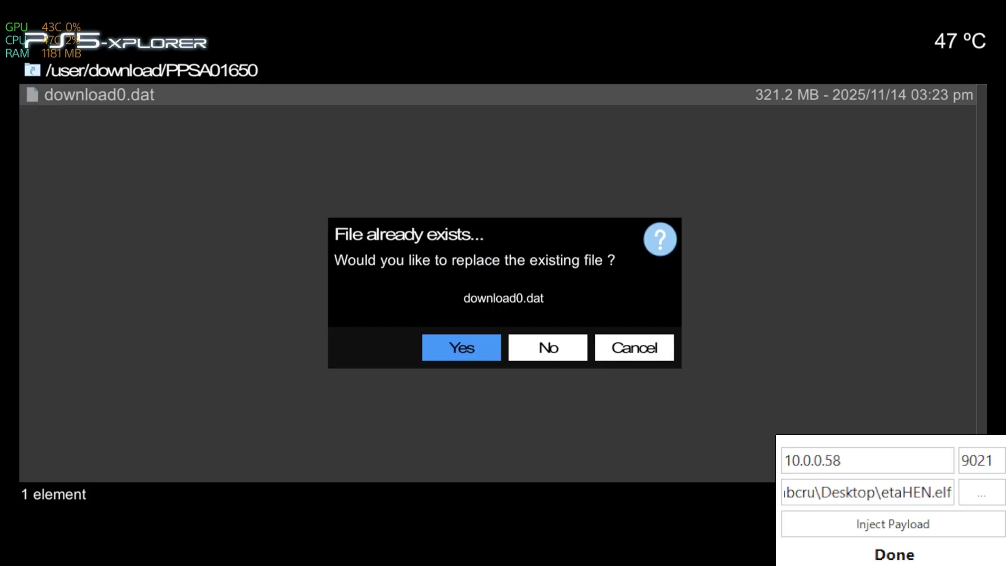
key(Return)
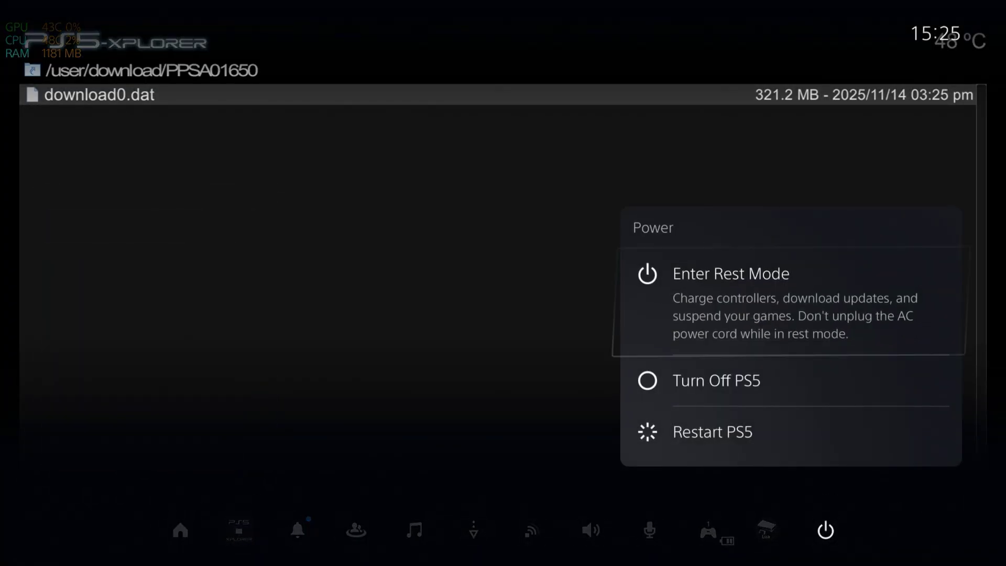
Step: Restart the PS5 and, past the error dialog, bring up YouTube in the home screen's Media section
key(Down)
key(Down)
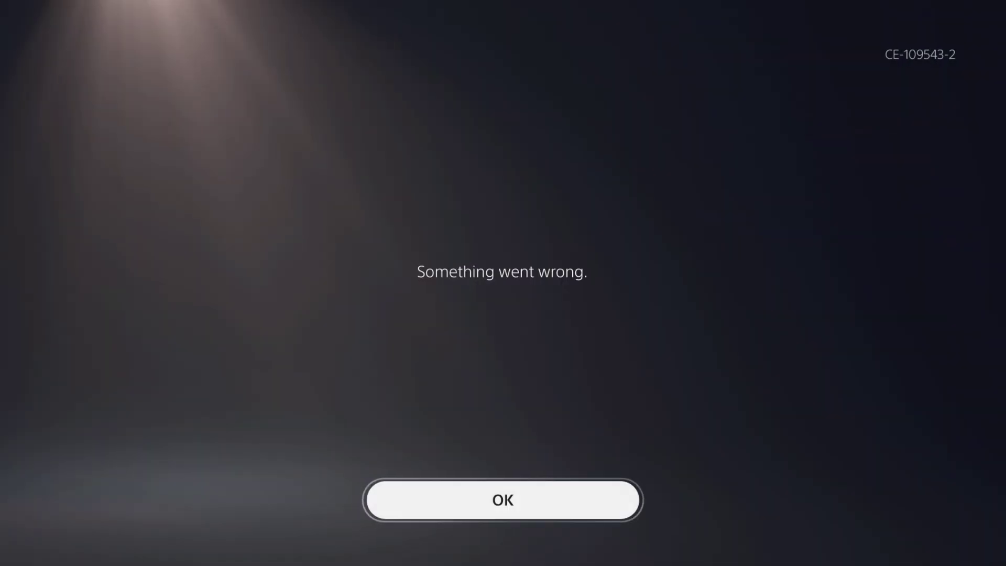
key(Return)
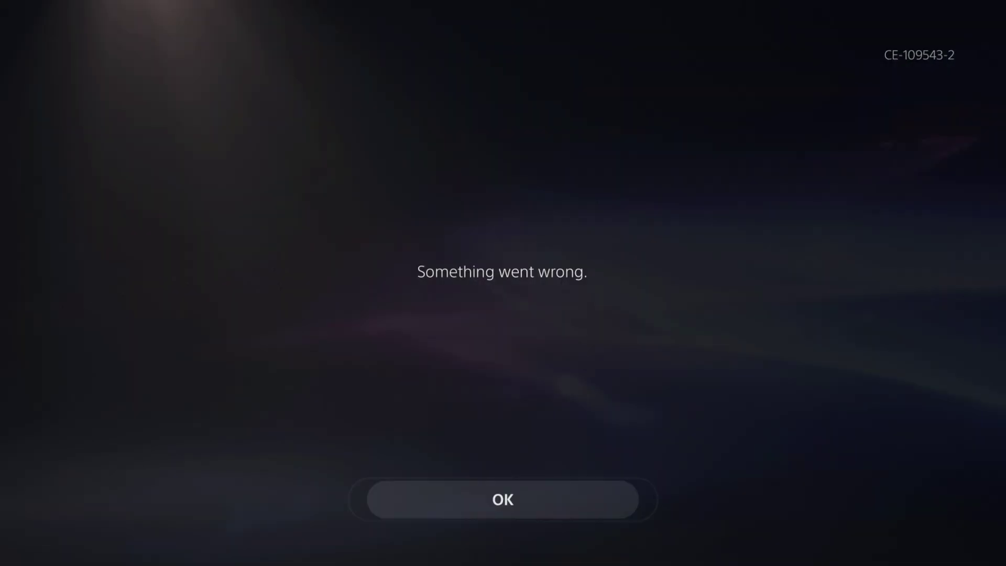
key(Up)
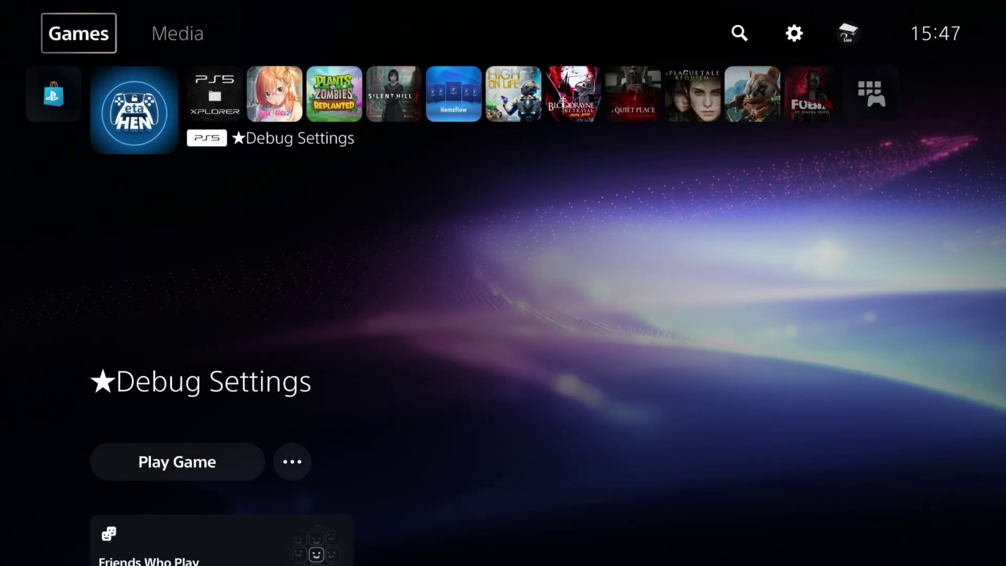
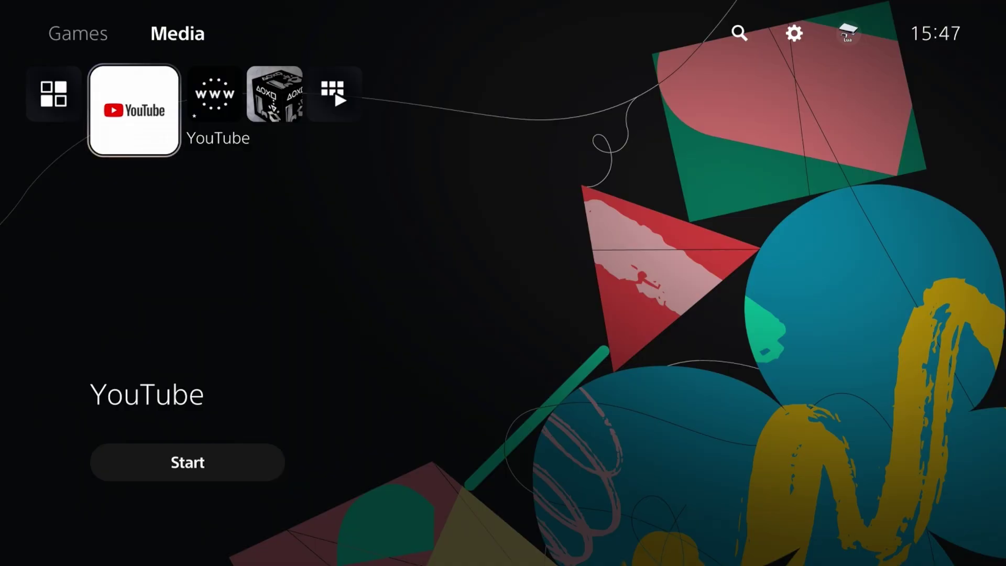
Step: Open the etaHEN Toolbox, look through its options down to the About entry, and close it
key(Up)
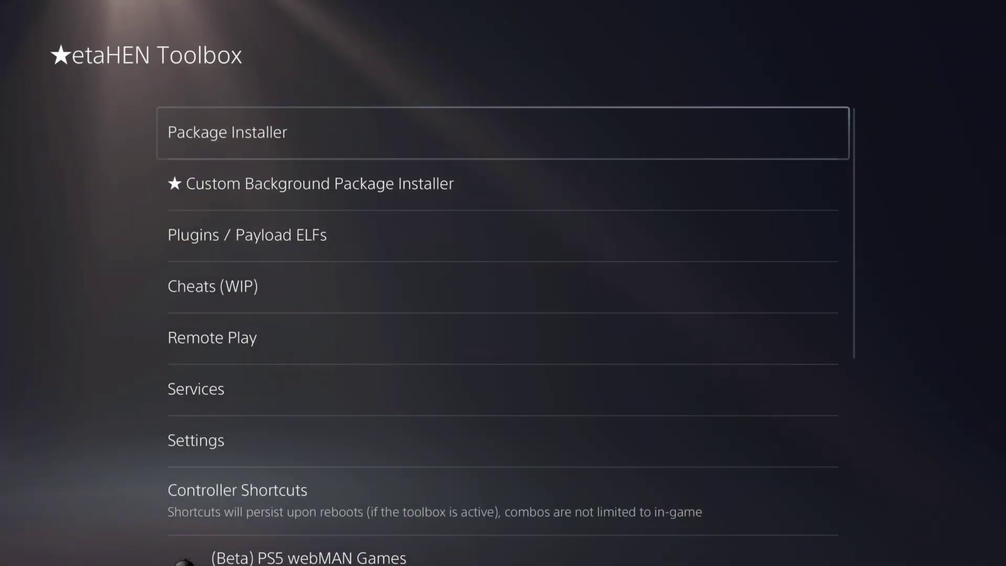
key(Down)
key(Down)
key(Down)
key(Down)
key(Down)
key(Down)
key(Down)
key(Down)
key(Down)
key(Down)
key(Down)
key(Down)
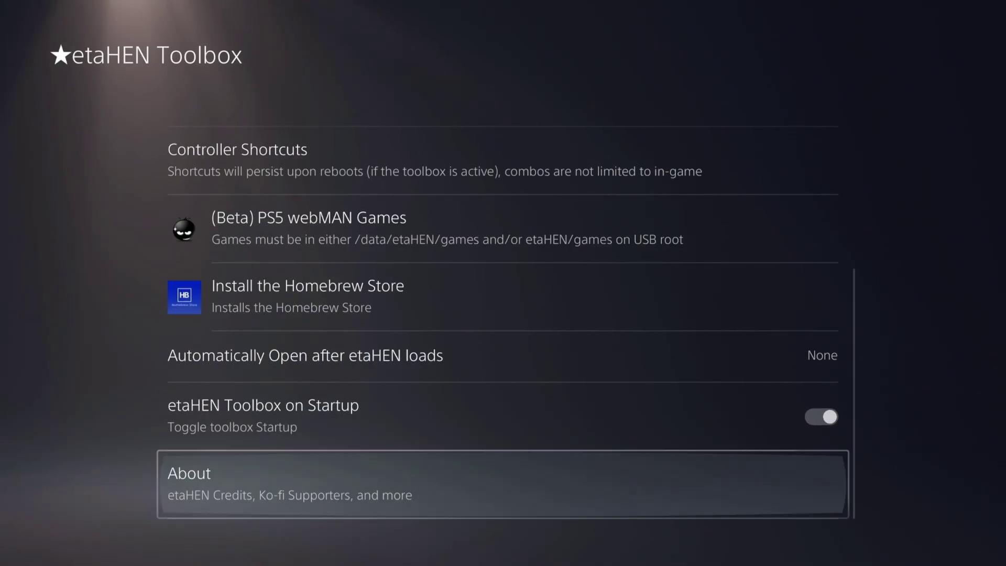
key(Escape)
Step: Launch Plants vs. Zombies: Replanted from the Games section of the home screen
key(Right)
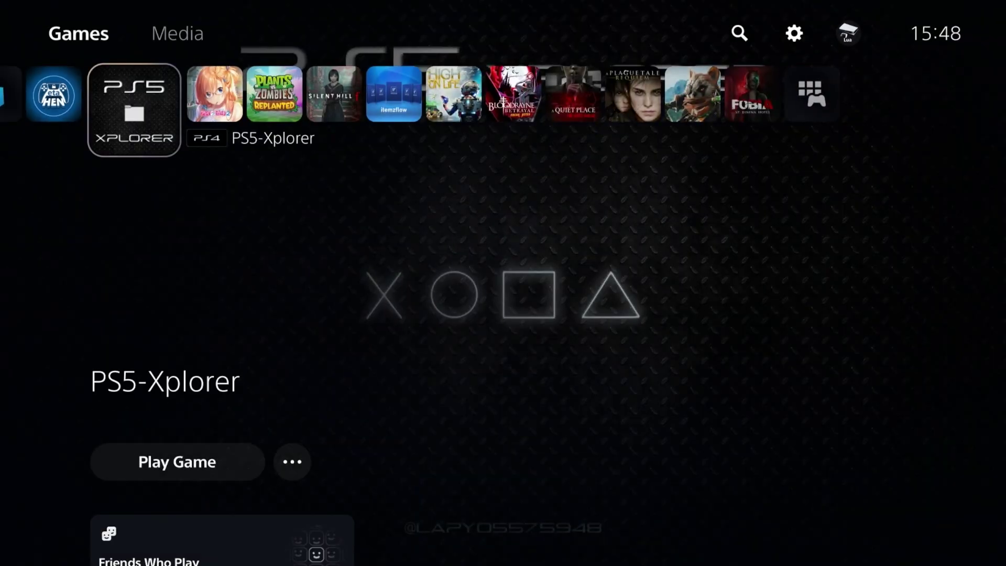
key(Right)
key(Right)
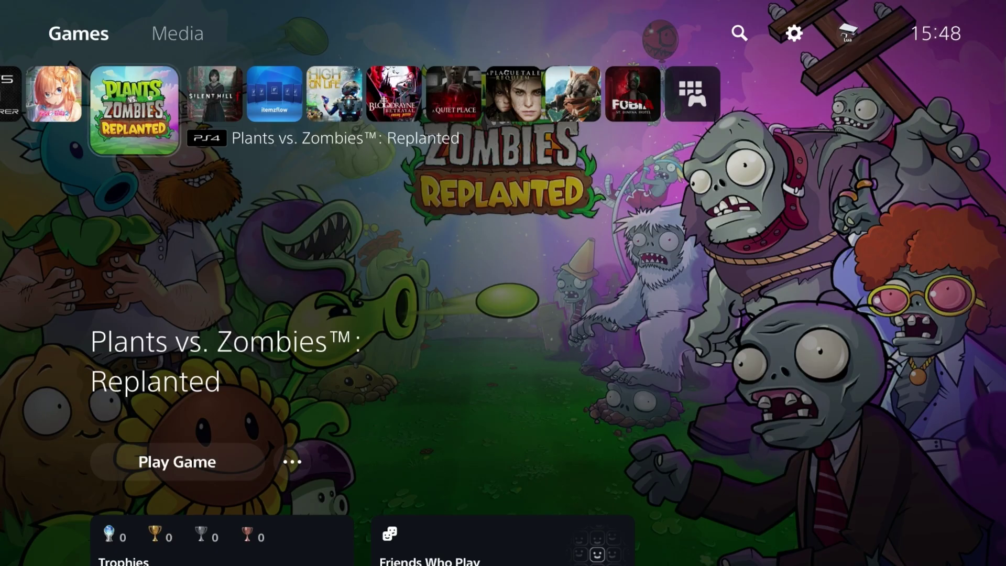
key(Return)
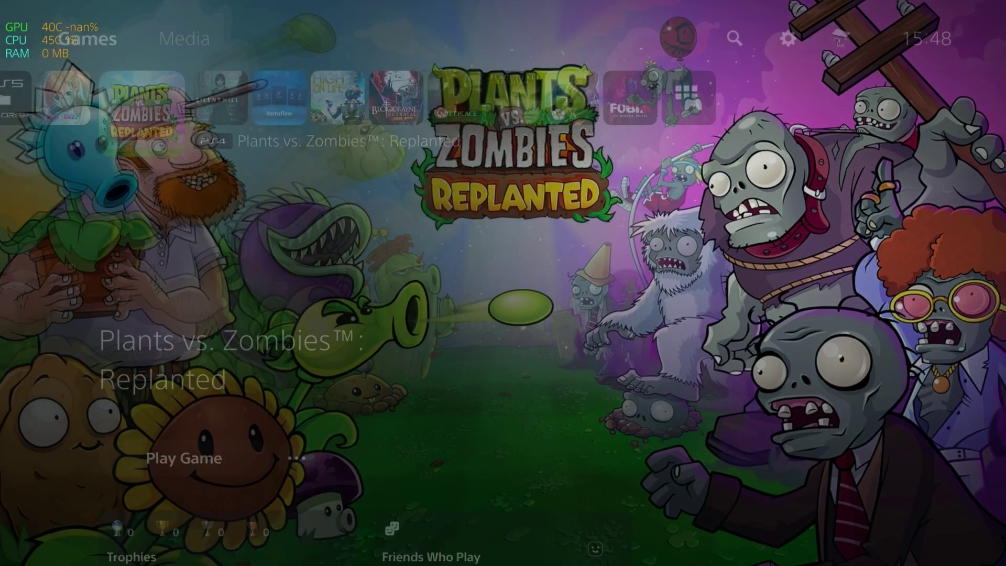